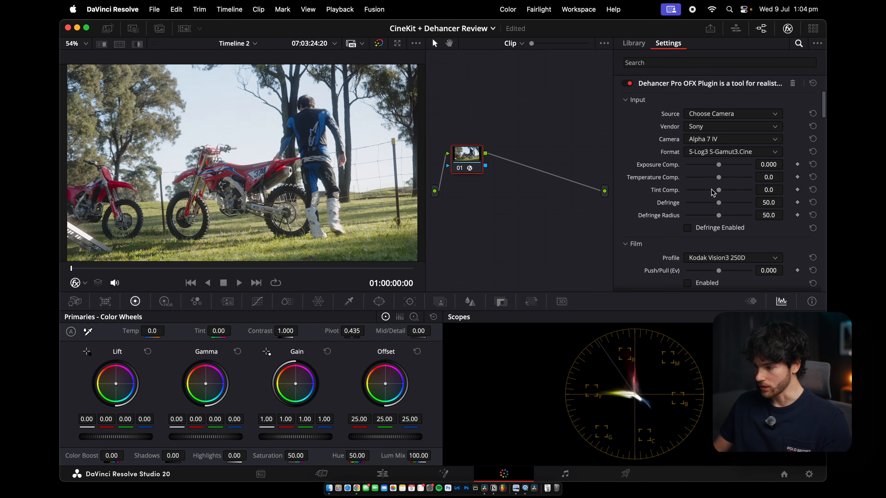
# Set the input Tint Comp. to about 2.3
pyautogui.moveTo(718, 170); pyautogui.dragTo(719, 190)
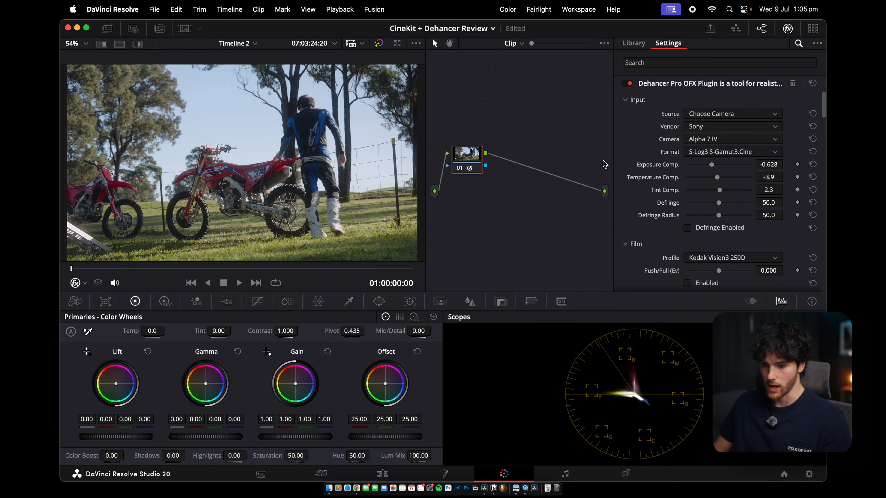
pyautogui.scroll(-5, 697, 211)
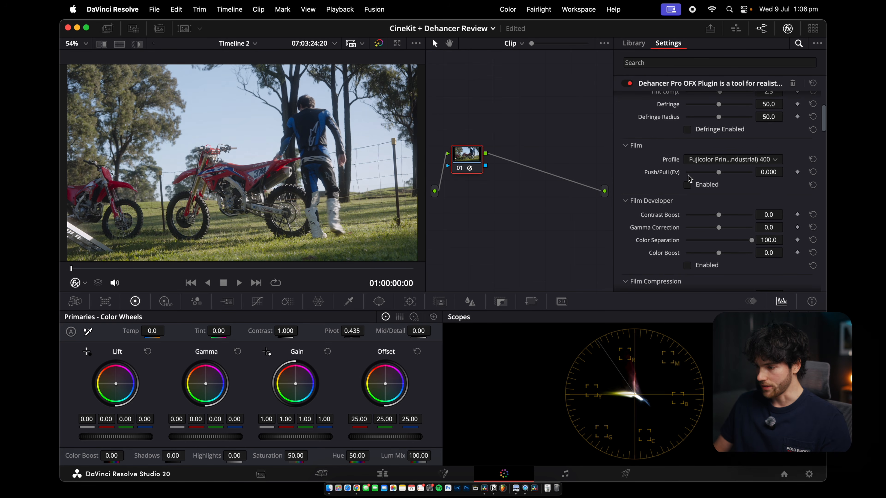
# Enable the Film section and choose Kodak Portra 400 as its profile
pyautogui.click(687, 185)
pyautogui.click(691, 160)
pyautogui.scroll(-4, 699, 204)
pyautogui.scroll(-8, 699, 202)
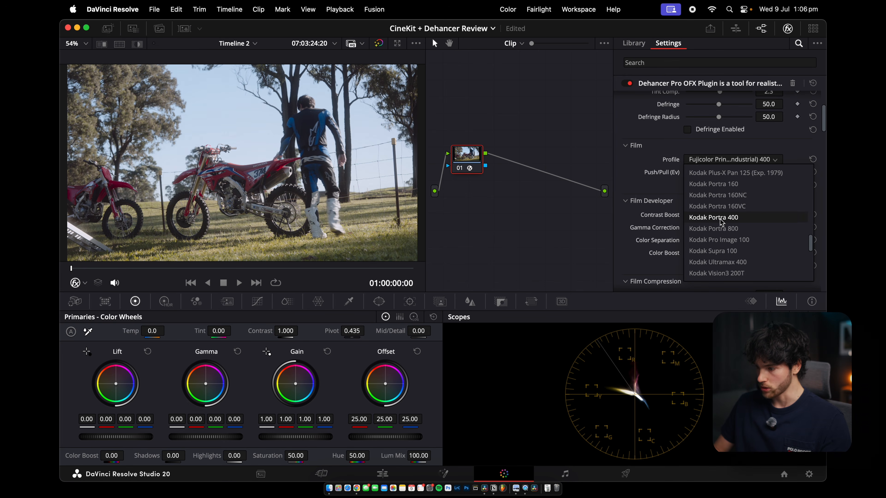
pyautogui.click(714, 218)
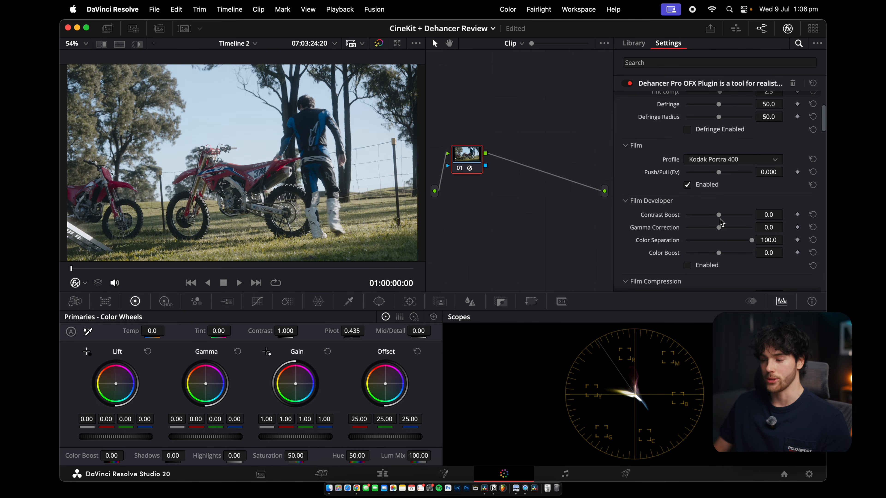
# Try other film profiles and reselect Kodak Portra 400
pyautogui.click(708, 167)
pyautogui.scroll(-3, 717, 221)
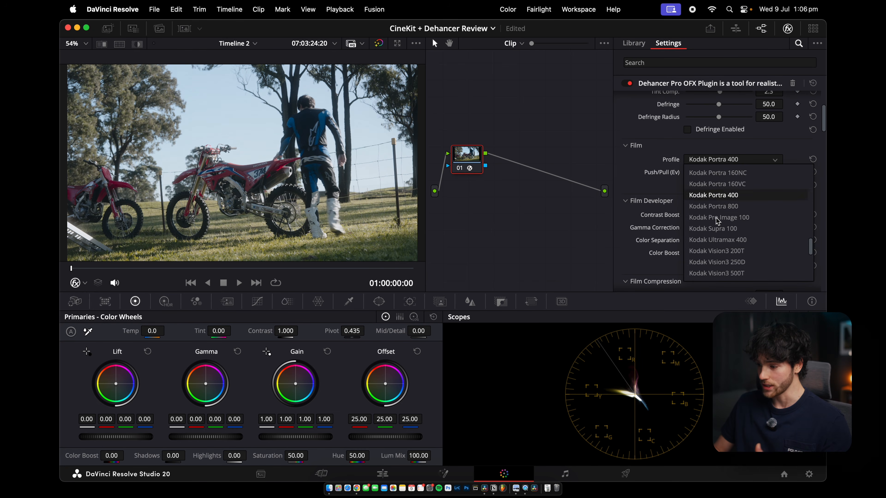
pyautogui.scroll(5, 717, 220)
pyautogui.click(718, 206)
pyautogui.click(724, 162)
pyautogui.scroll(-3, 723, 203)
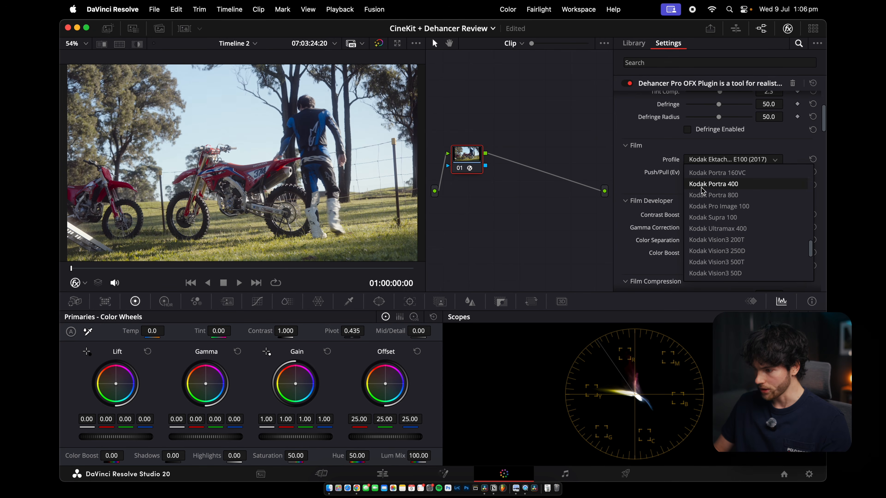
pyautogui.click(710, 190)
# Set the film Push/Pull to about 0.543 EV
pyautogui.moveTo(719, 173)
pyautogui.mouseDown()
pyautogui.moveTo(703, 175)
pyautogui.moveTo(734, 178)
pyautogui.moveTo(700, 175)
pyautogui.moveTo(736, 177)
pyautogui.moveTo(729, 175)
pyautogui.mouseUp()
pyautogui.scroll(-3, 727, 210)
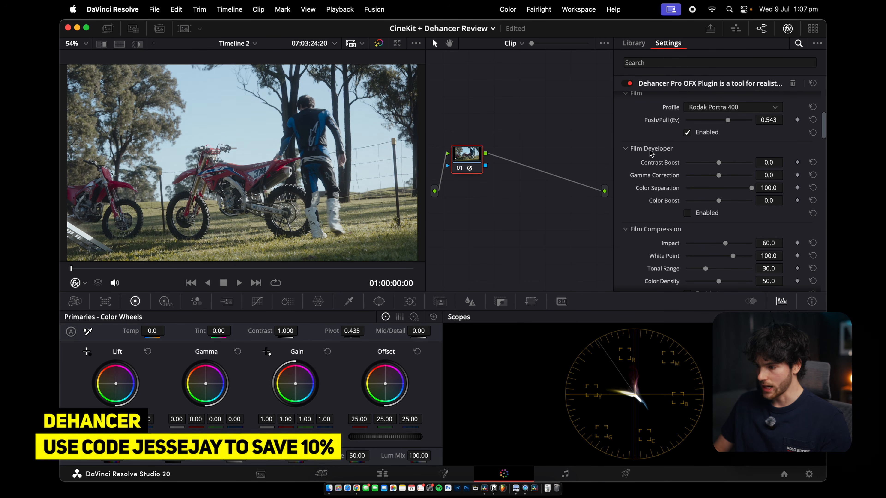
# Enable Film Developer and raise Contrast Boost to about 14.7 and Color Boost to about 38
pyautogui.click(688, 213)
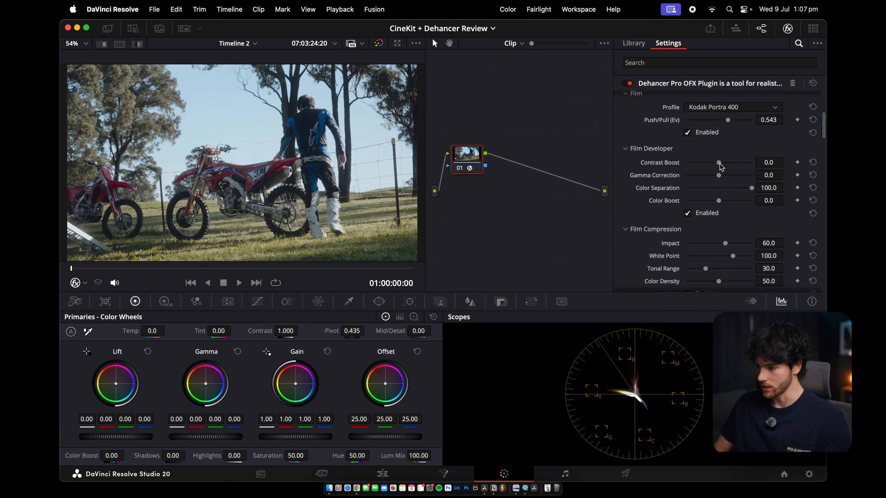
pyautogui.moveTo(721, 167); pyautogui.dragTo(726, 168)
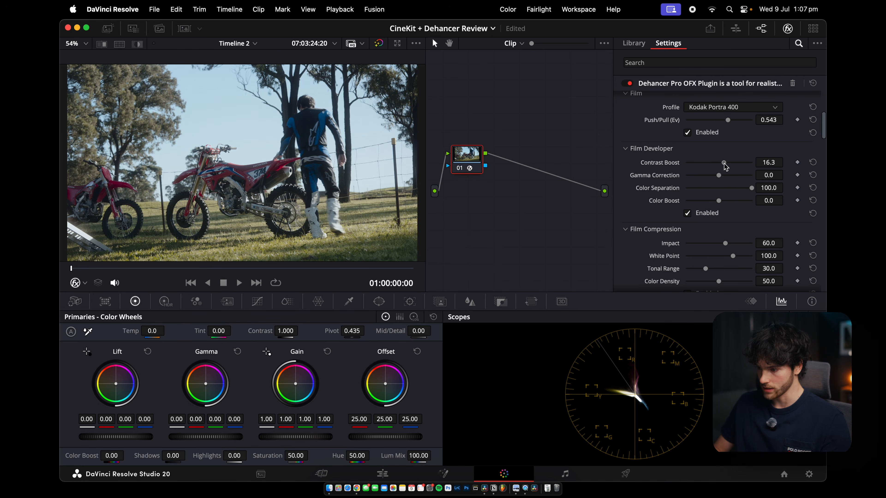
pyautogui.moveTo(720, 204); pyautogui.dragTo(732, 203)
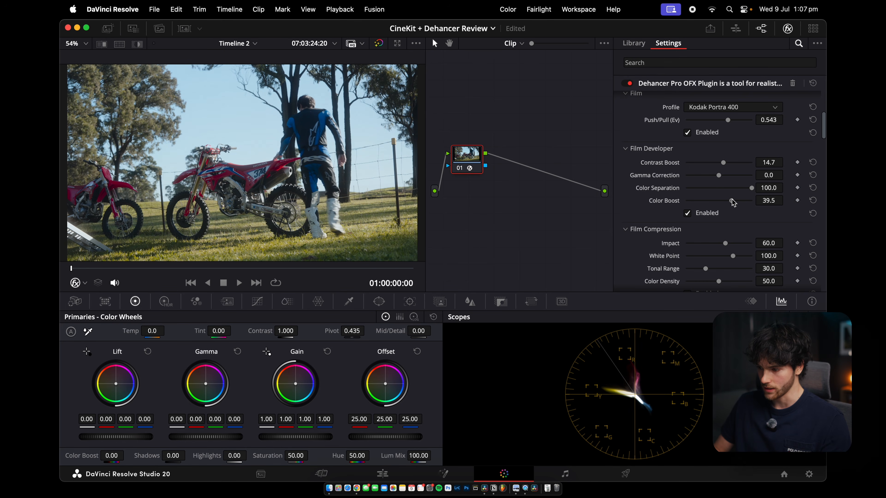
# Enable Film Compression, setting Tonal Range about 46.5, Color Density about 69.8 and Impact about 41.9
pyautogui.scroll(-4, 715, 189)
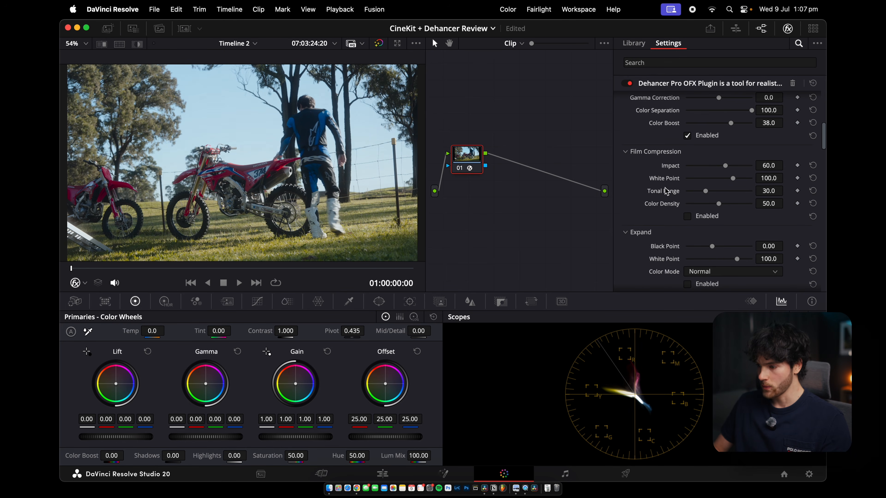
pyautogui.click(687, 217)
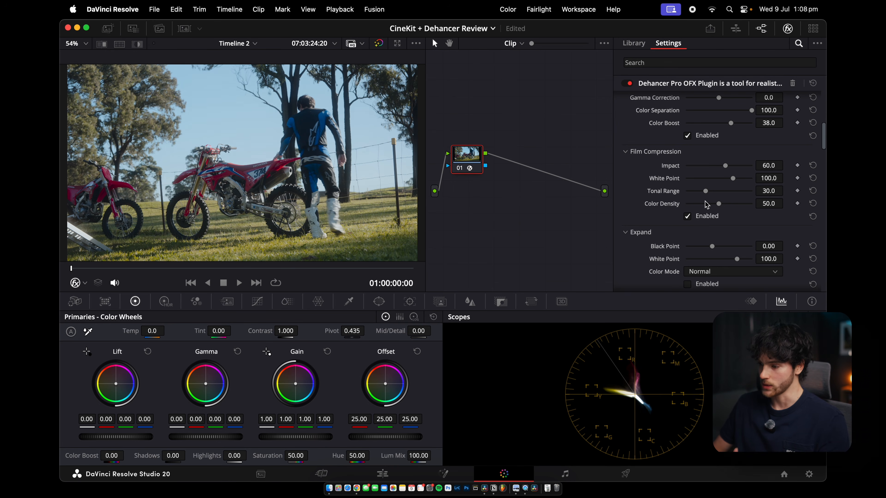
pyautogui.moveTo(705, 191); pyautogui.dragTo(719, 194)
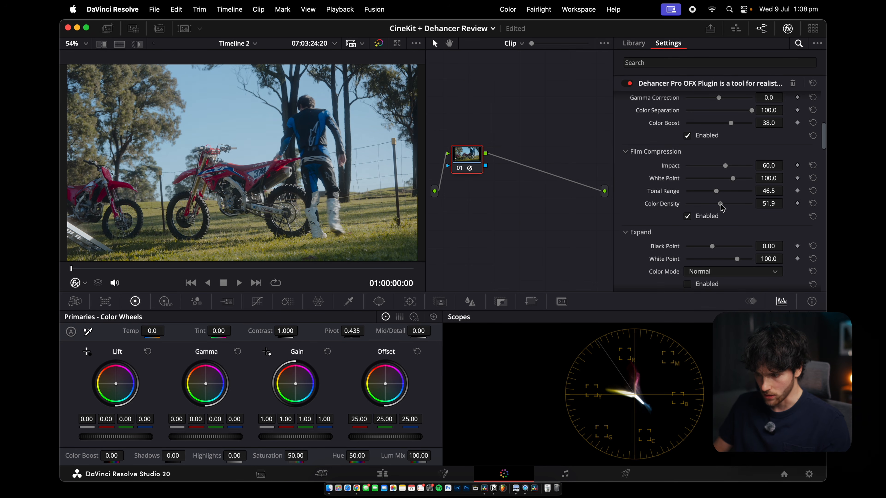
pyautogui.moveTo(724, 208); pyautogui.dragTo(734, 208)
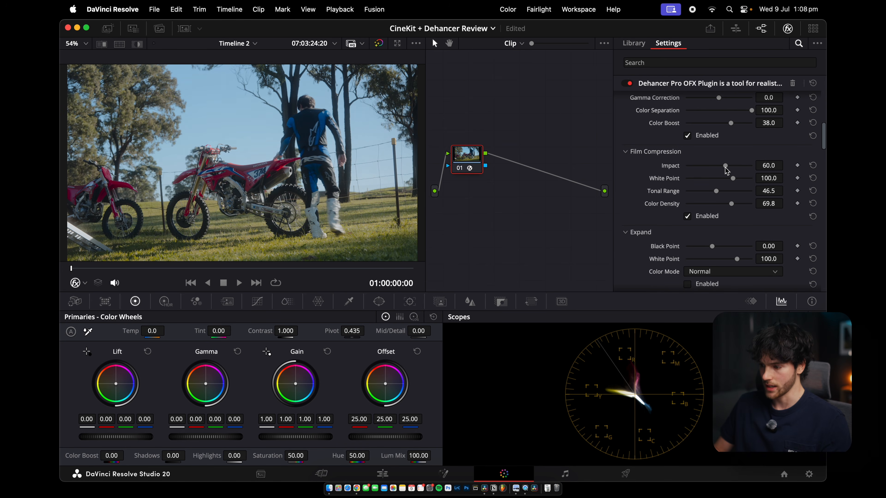
pyautogui.moveTo(725, 168); pyautogui.dragTo(714, 168)
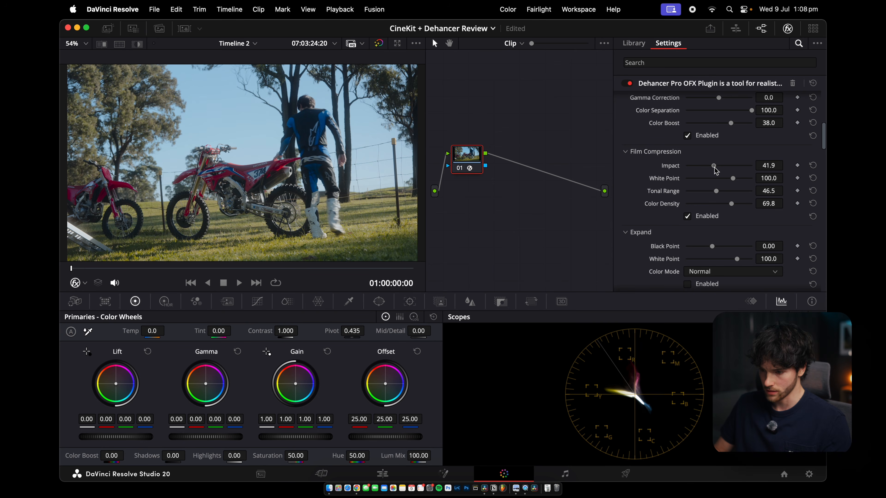
# Toggle Film Compression off and on to compare its effect on the image
pyautogui.click(687, 216)
pyautogui.click(687, 216)
pyautogui.click(687, 216)
pyautogui.click(687, 216)
pyautogui.scroll(-10, 683, 209)
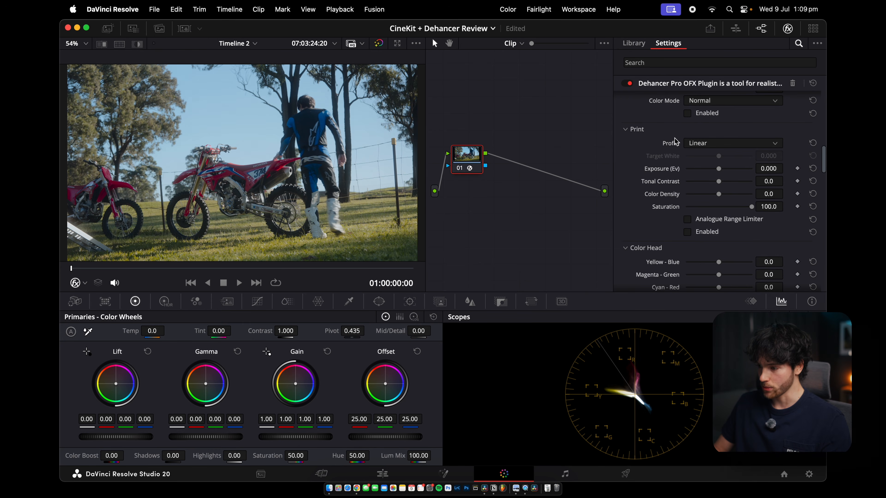
# Enable the Print section with the Fujifilm 3513 Print film profile
pyautogui.click(697, 143)
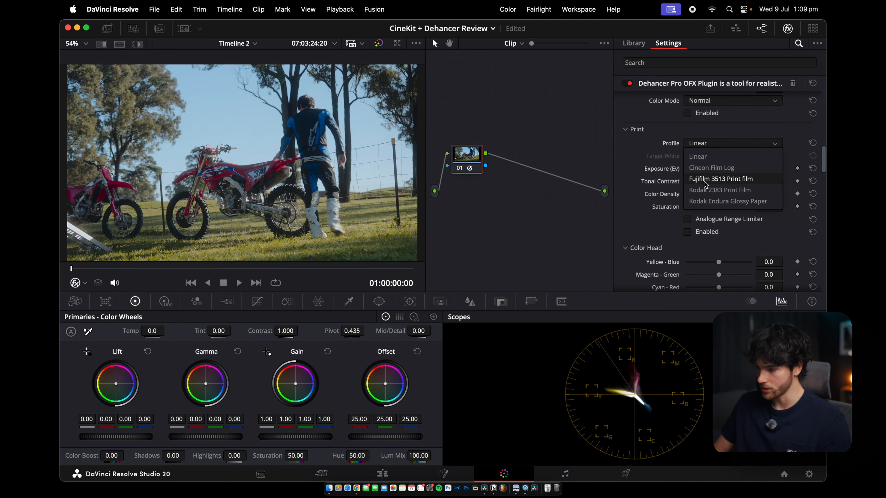
pyautogui.click(730, 180)
pyautogui.click(687, 232)
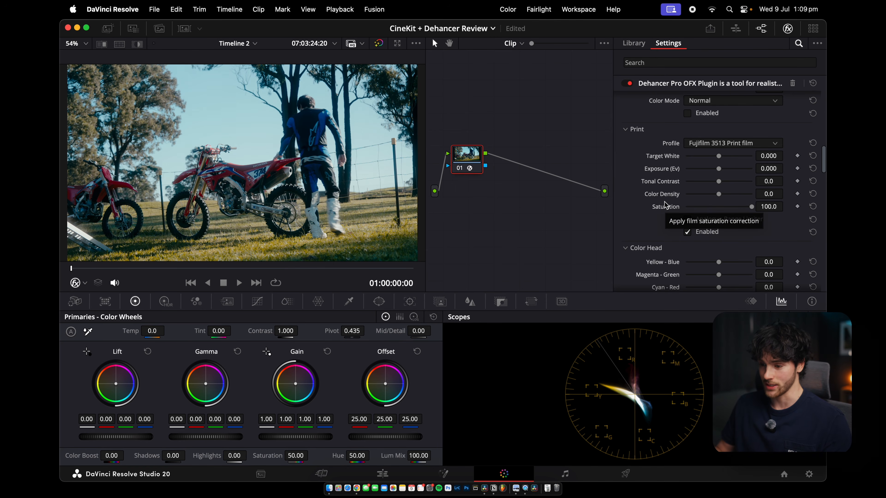
# Disable the Film section
pyautogui.scroll(10, 666, 136)
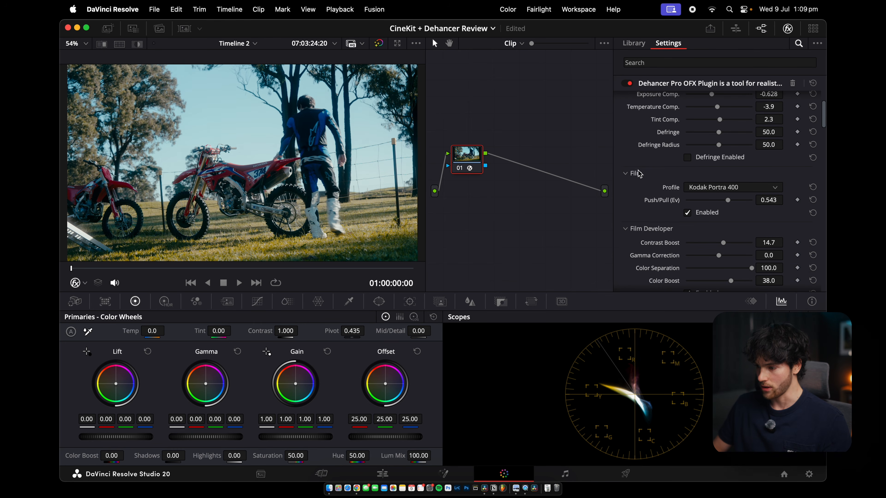
pyautogui.click(687, 213)
# Lower the Film Developer Contrast Boost to about 5.4
pyautogui.scroll(-2, 689, 216)
pyautogui.scroll(-8, 690, 216)
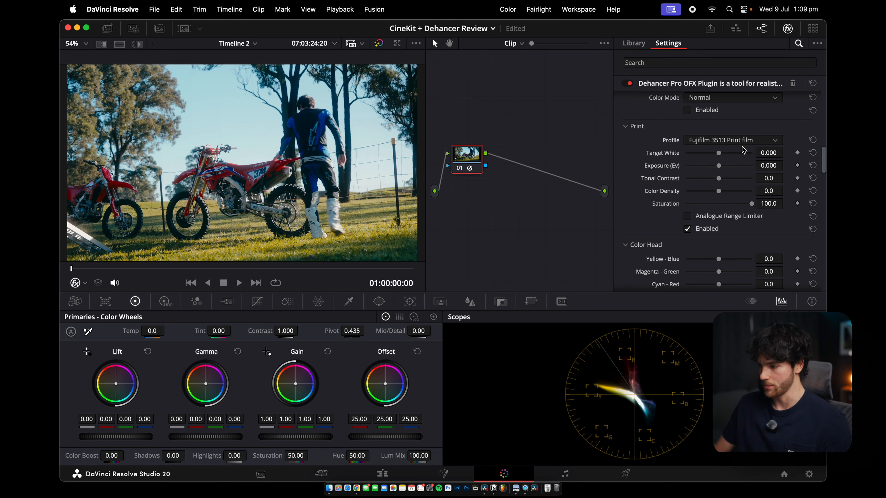
pyautogui.scroll(6, 709, 183)
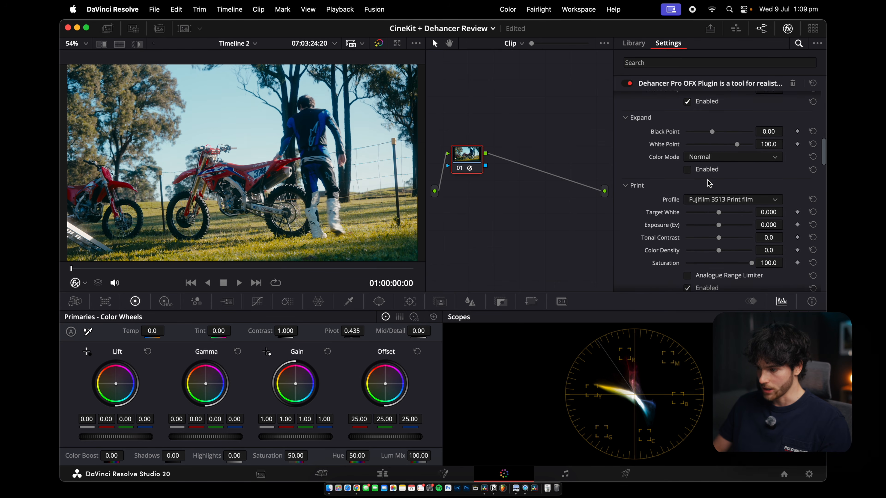
pyautogui.scroll(5, 709, 184)
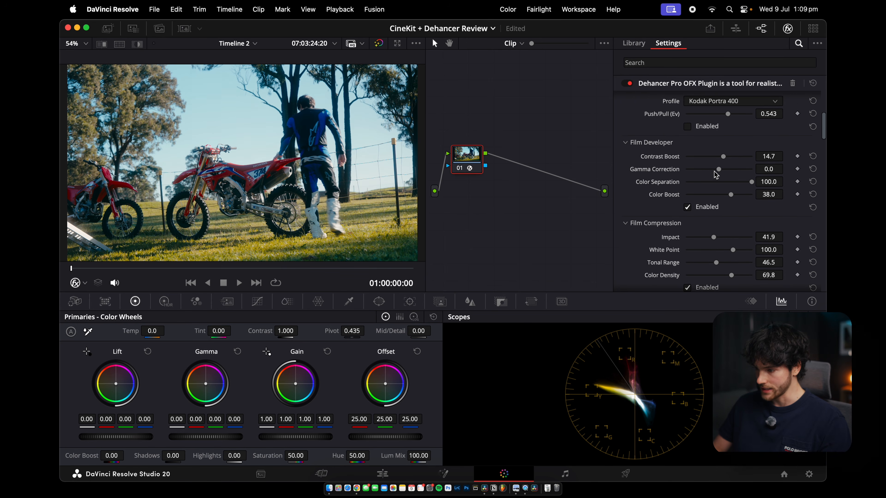
pyautogui.moveTo(725, 160); pyautogui.dragTo(723, 160)
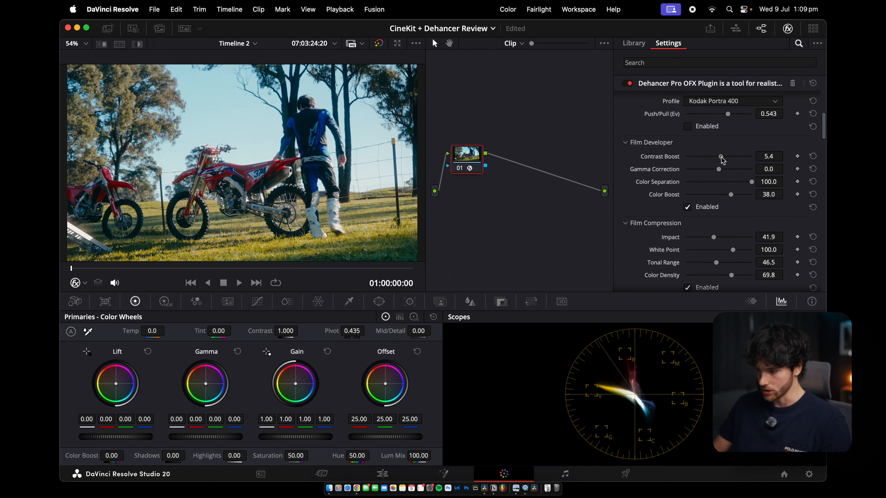
# Enable the Color Head section
pyautogui.scroll(-10, 721, 161)
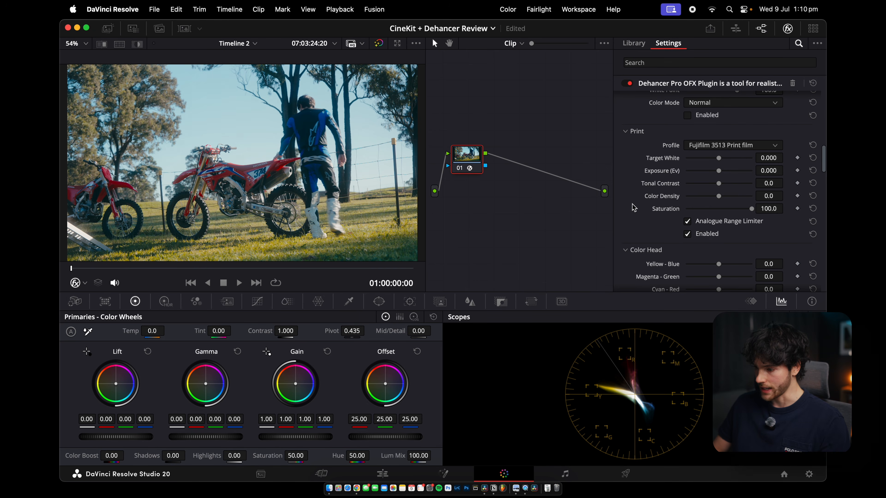
pyautogui.scroll(-8, 665, 214)
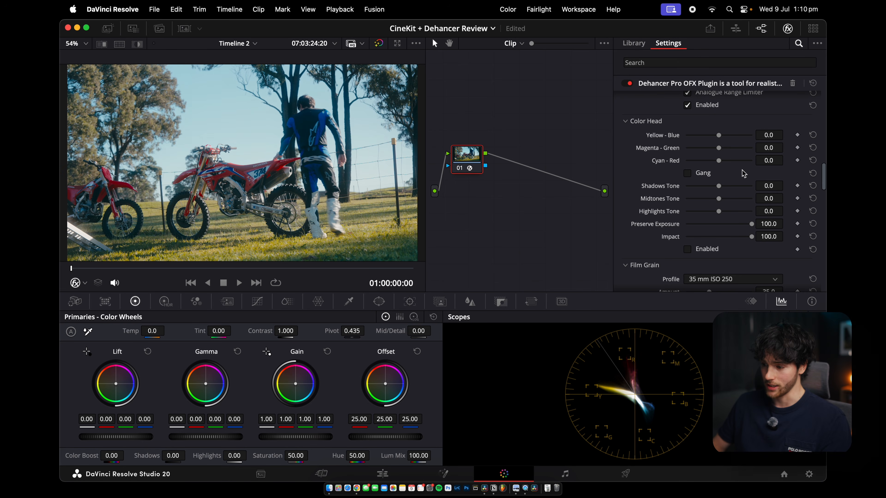
pyautogui.click(688, 250)
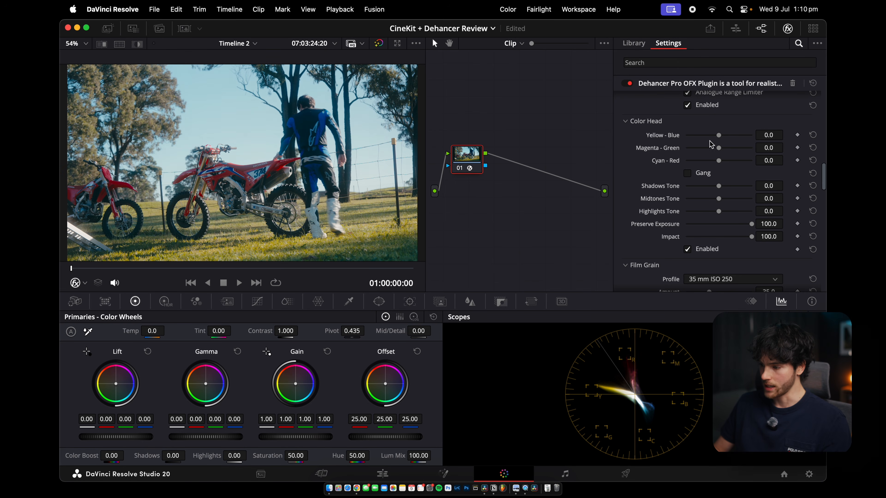
# Try raising Color Head Yellow - Blue and Shadows Tone, resetting each afterward
pyautogui.moveTo(721, 138)
pyautogui.mouseDown()
pyautogui.moveTo(713, 140)
pyautogui.moveTo(727, 140)
pyautogui.mouseUp()
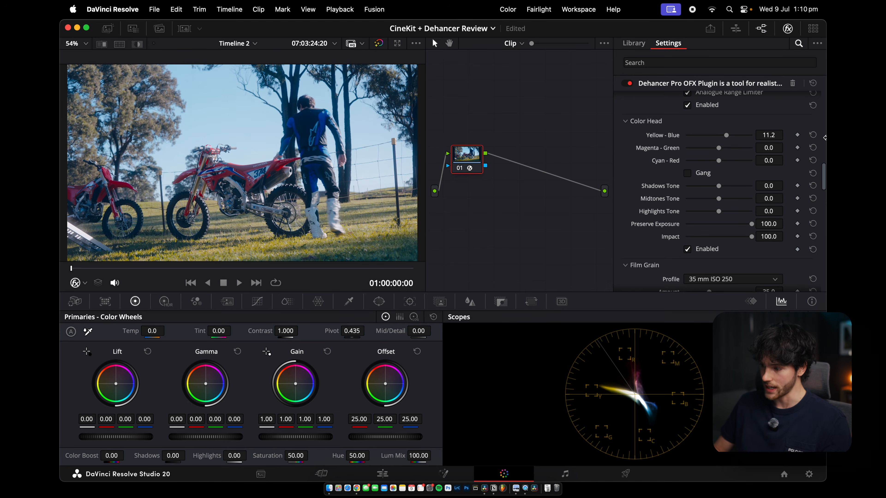
pyautogui.click(813, 135)
pyautogui.moveTo(719, 188)
pyautogui.mouseDown()
pyautogui.moveTo(698, 191)
pyautogui.moveTo(745, 192)
pyautogui.mouseUp()
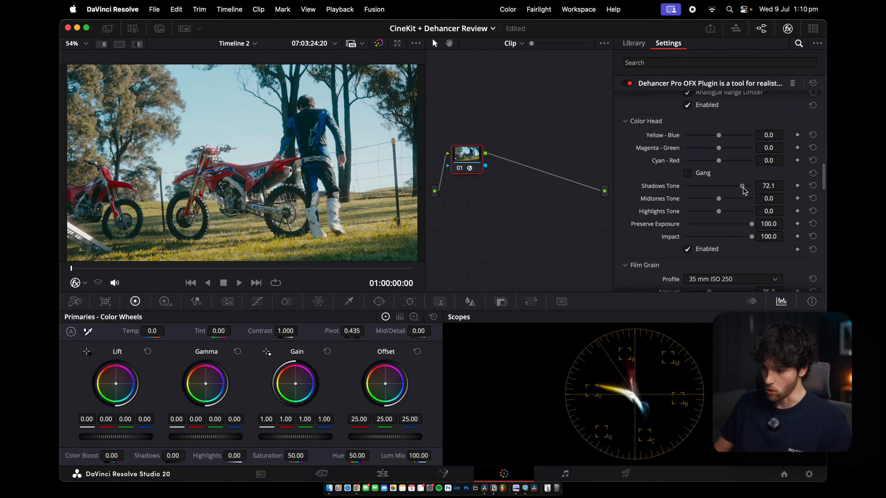
pyautogui.click(813, 186)
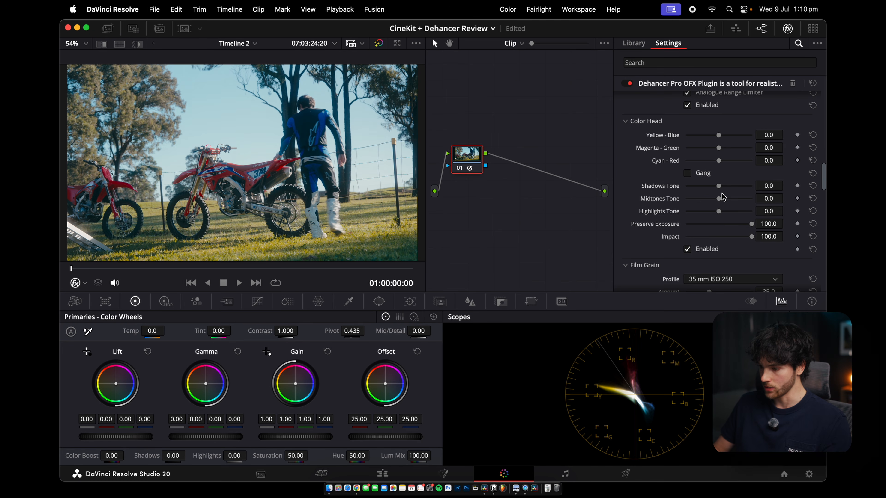
# Set Color Head Shadows Tone about -7.0, Highlights Tone about 11.6 and Impact about 78.3
pyautogui.moveTo(722, 212); pyautogui.dragTo(725, 213)
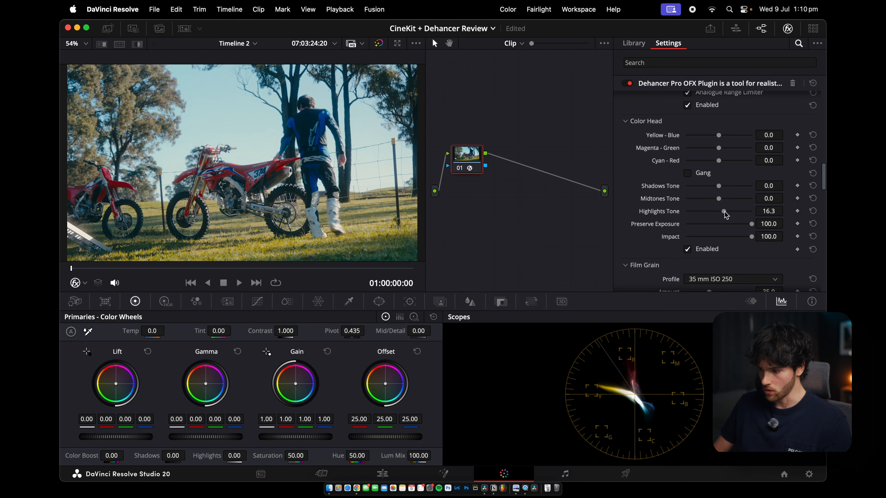
pyautogui.moveTo(720, 189); pyautogui.dragTo(722, 211)
pyautogui.moveTo(753, 242); pyautogui.dragTo(739, 244)
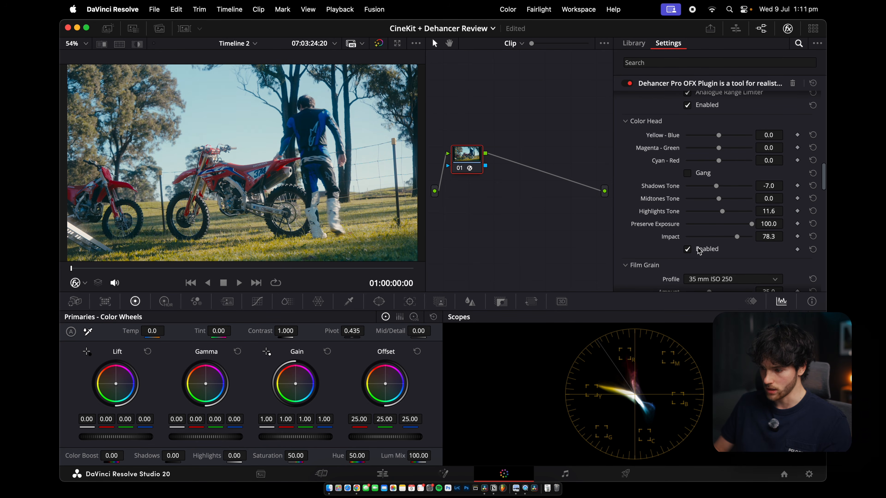
# Enable the Film Grain section
pyautogui.scroll(-5, 687, 251)
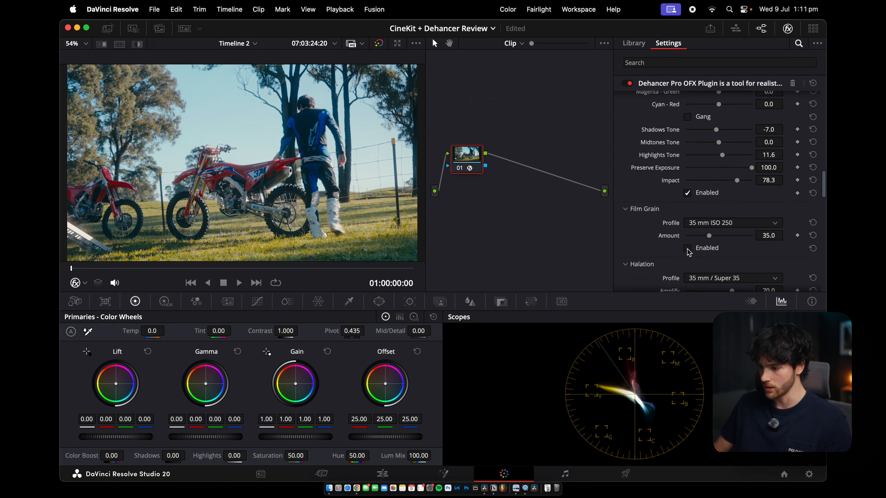
pyautogui.scroll(-3, 676, 229)
pyautogui.scroll(3, 676, 237)
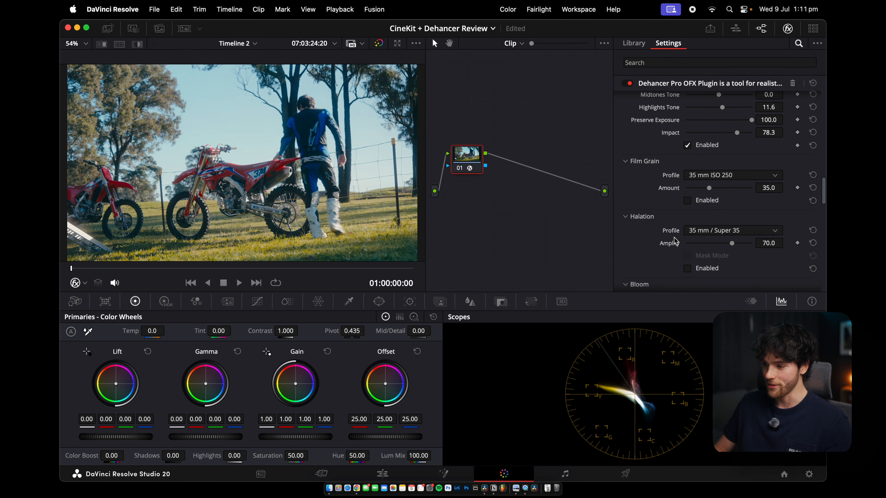
pyautogui.click(687, 200)
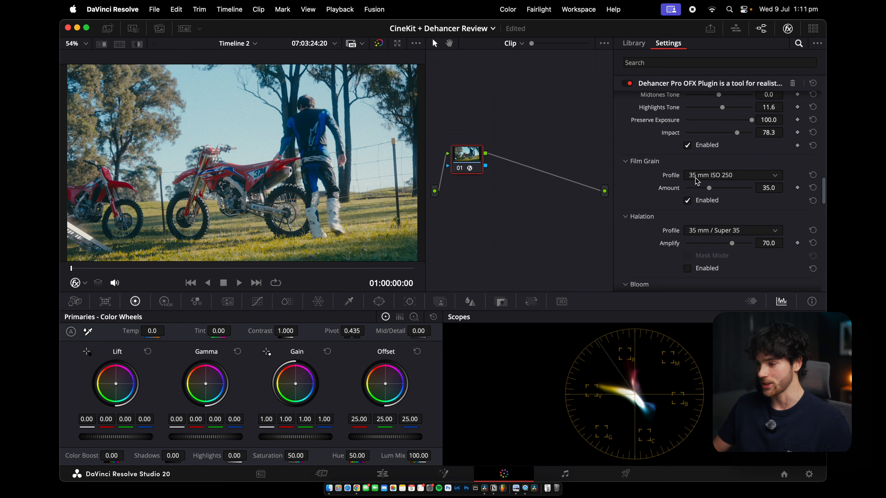
# Switch the Film Grain profile to Custom
pyautogui.click(726, 175)
pyautogui.scroll(3, 710, 222)
pyautogui.click(702, 188)
pyautogui.scroll(-2, 714, 219)
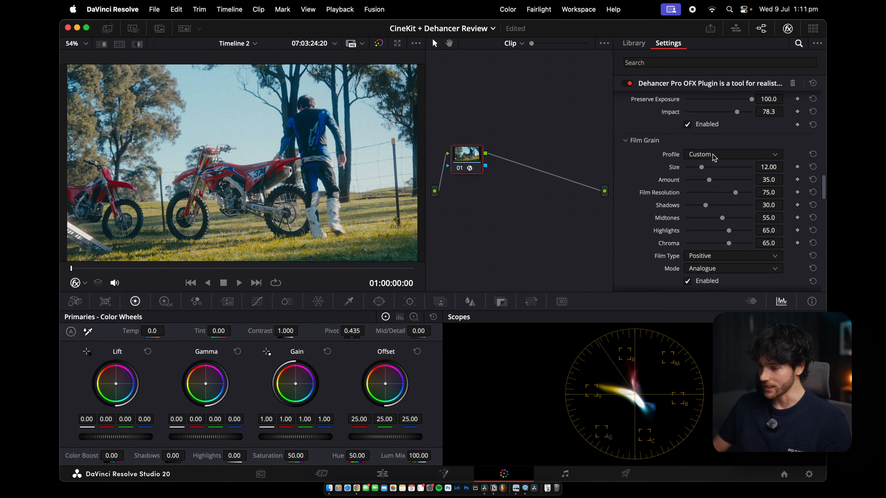
# Set the Film Grain profile to 16 mm ISO 50 and preview the playing clip full screen
pyautogui.click(711, 154)
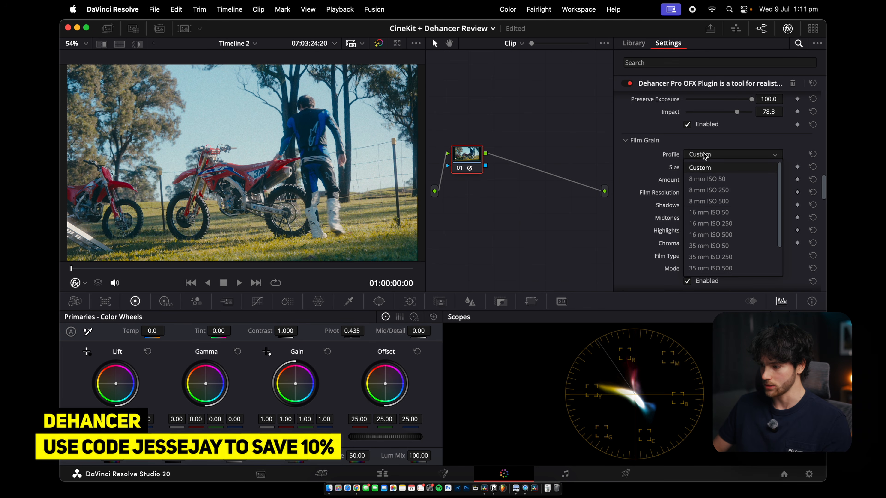
pyautogui.click(710, 212)
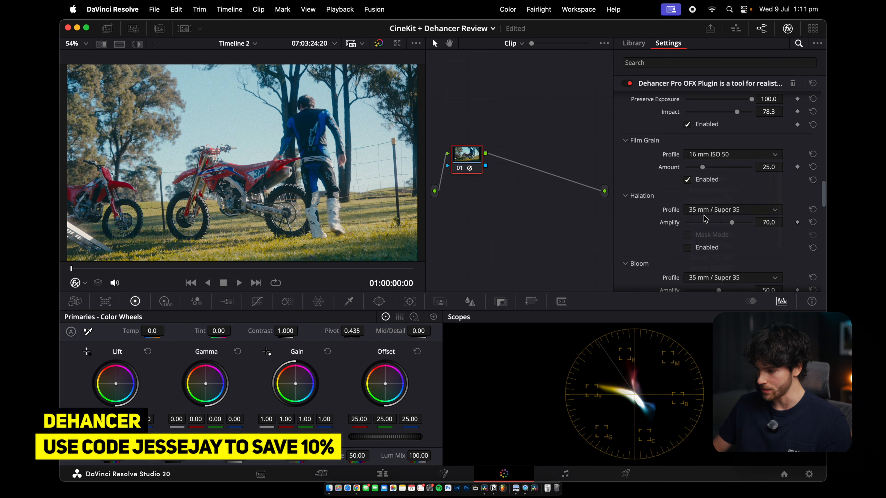
pyautogui.press('super+f')
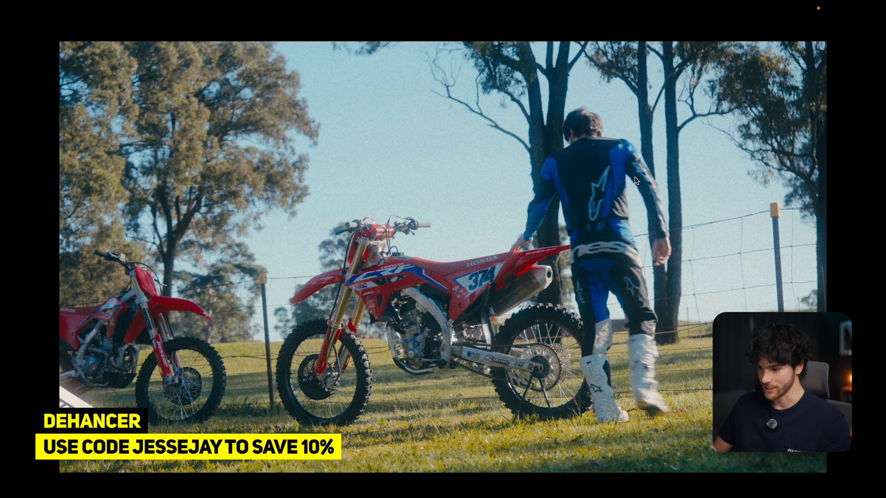
pyautogui.press('space')
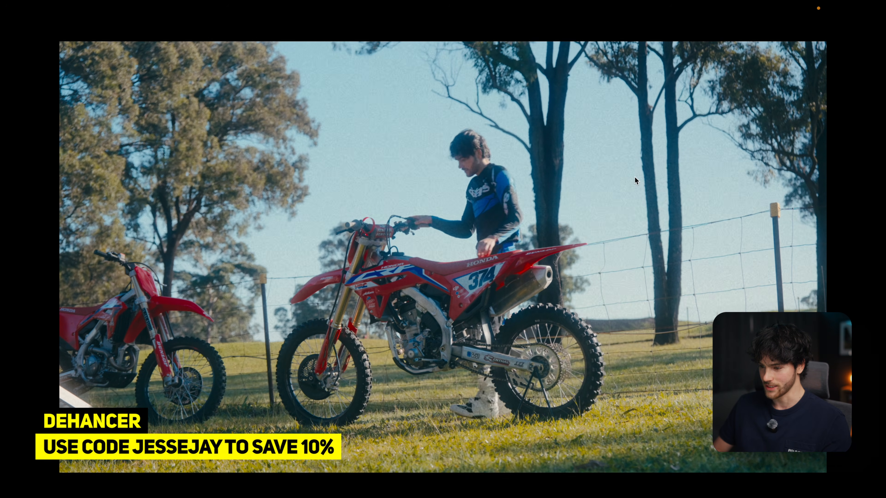
pyautogui.press('super+f')
# Enable Halation, switch its profile to 16 mm / Super 16 and set Amplify to about 22.5
pyautogui.click(687, 200)
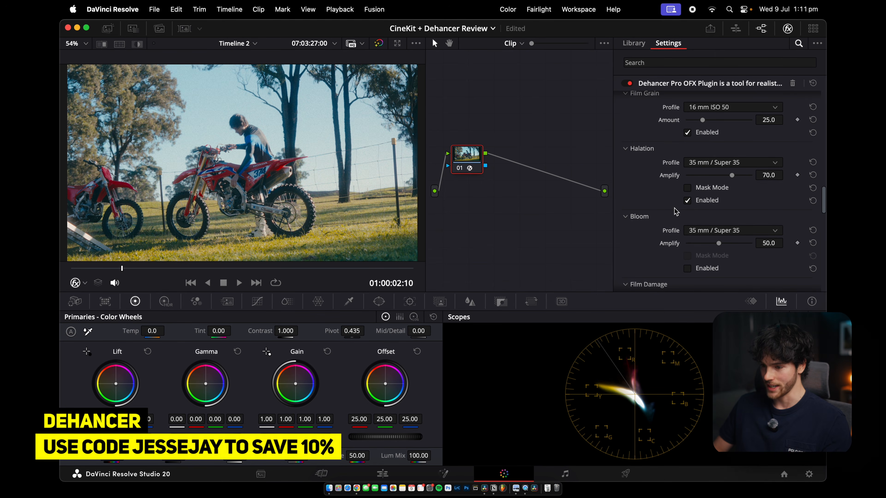
pyautogui.press('super+f')
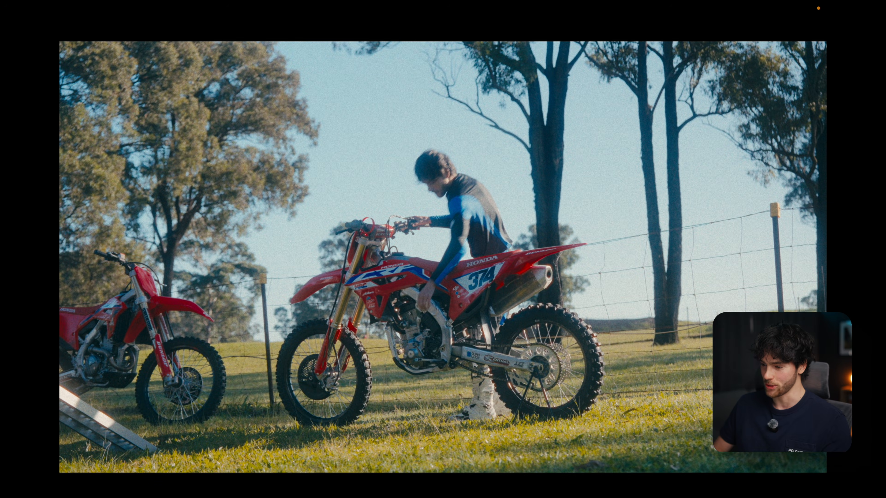
pyautogui.press('super+f')
pyautogui.click(704, 163)
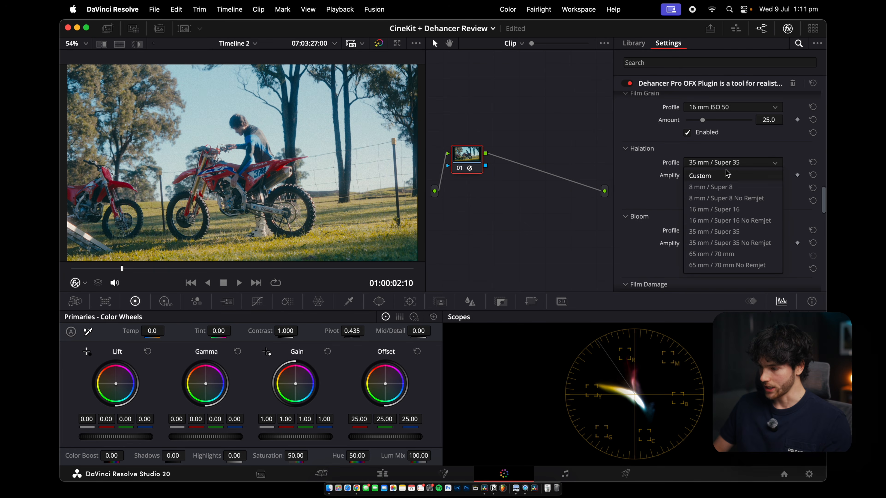
pyautogui.click(720, 211)
pyautogui.moveTo(732, 175); pyautogui.dragTo(701, 176)
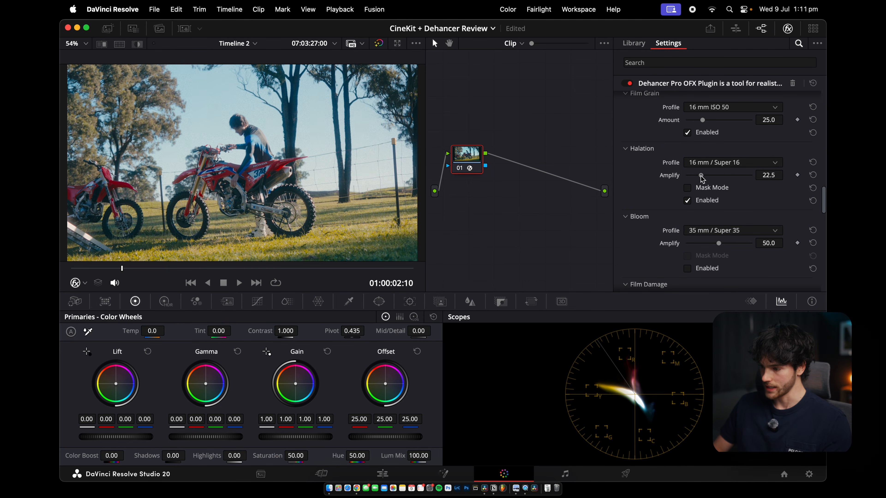
# Compare the grade full screen with the node bypassed and restored
pyautogui.press('super+f')
pyautogui.press('super+d')
pyautogui.press('super+d')
pyautogui.press('super+f')
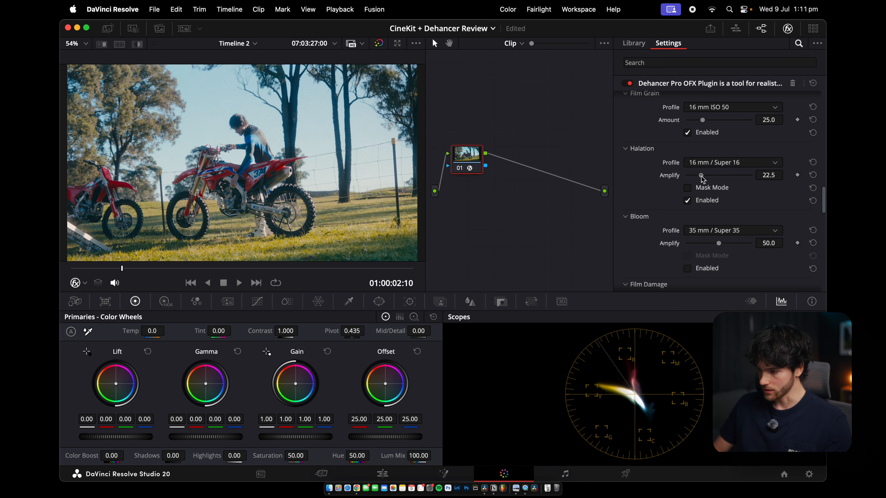
# Raise Halation Amplify to about 34.1 and toggle Halation off and back on to compare
pyautogui.click(708, 175)
pyautogui.click(688, 201)
pyautogui.click(688, 201)
# Enable Bloom and lower its Amplify to about 4.7
pyautogui.scroll(-2, 688, 201)
pyautogui.click(687, 243)
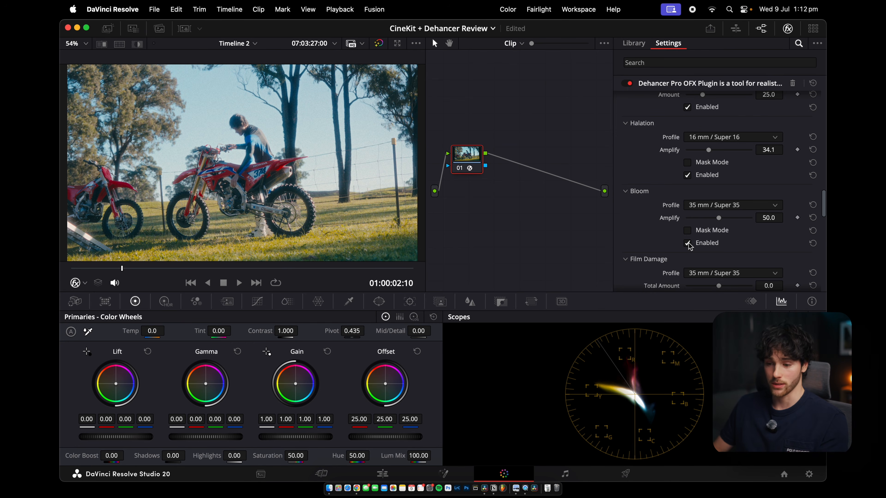
pyautogui.moveTo(720, 219); pyautogui.dragTo(691, 221)
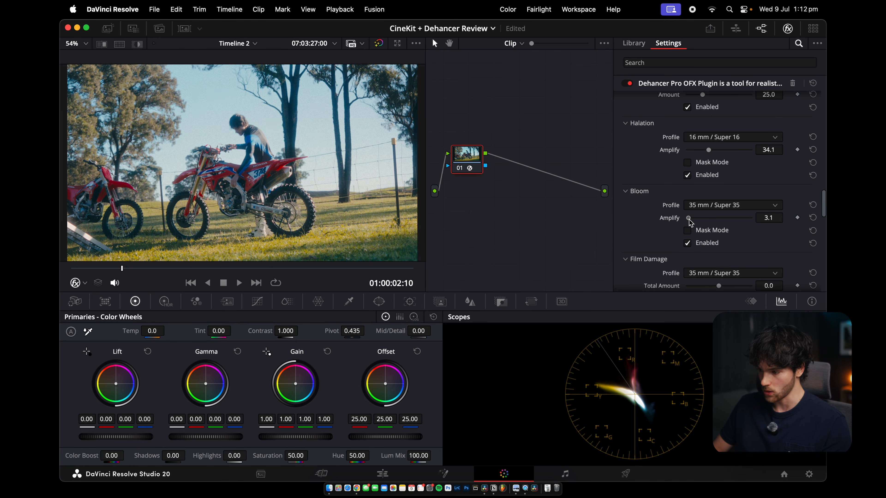
pyautogui.moveTo(691, 223); pyautogui.dragTo(692, 220)
# Lower Halation Amplify to about 21.7 and compare the result full screen with the node bypassed
pyautogui.scroll(-1, 698, 175)
pyautogui.moveTo(708, 133); pyautogui.dragTo(703, 136)
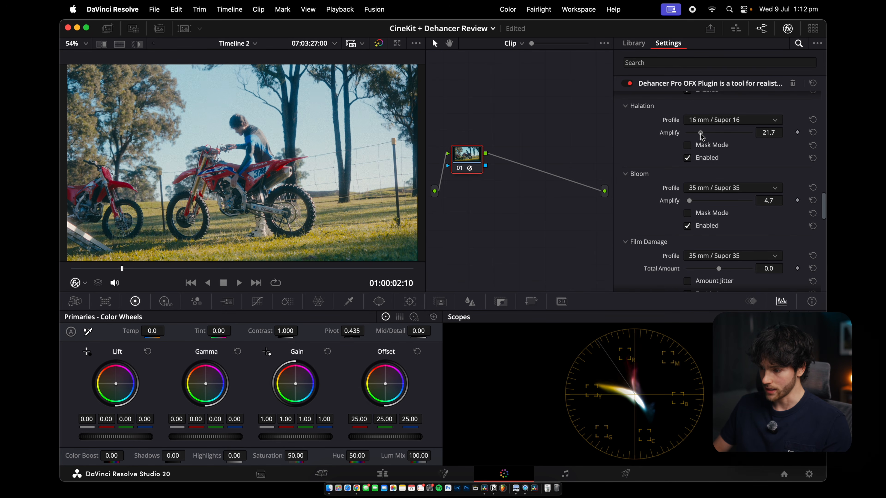
pyautogui.press('super+f')
pyautogui.press('super+d')
pyautogui.press('super+d')
pyautogui.press('super+f')
# Review the graded clip full screen during playback while scrolling through the remaining effect sections
pyautogui.scroll(-4, 714, 173)
pyautogui.press('super+f')
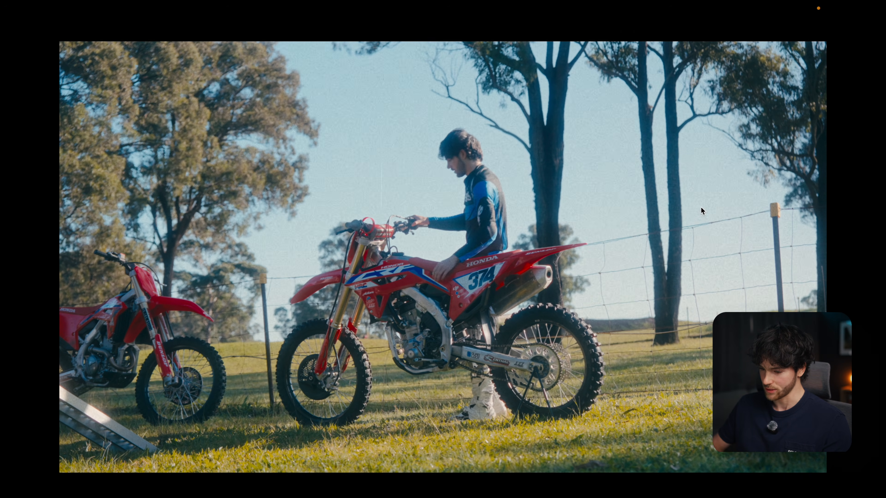
pyautogui.press('super+f')
pyautogui.scroll(-3, 690, 206)
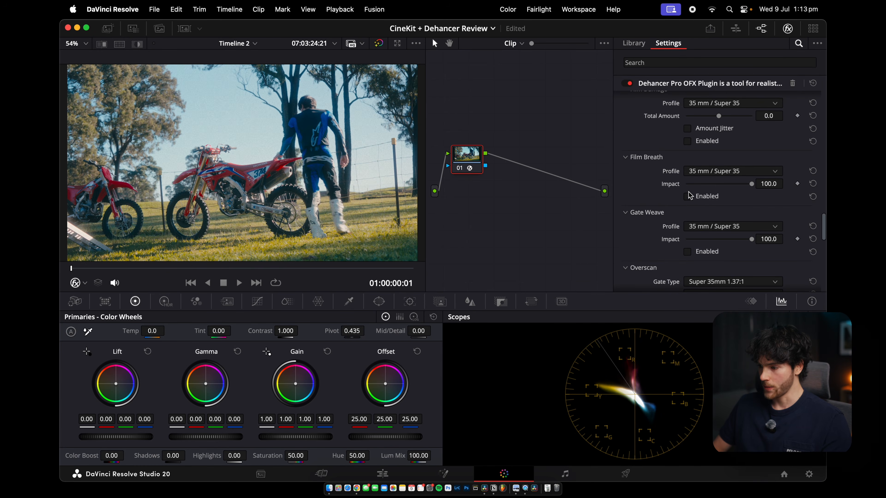
pyautogui.press('super+f')
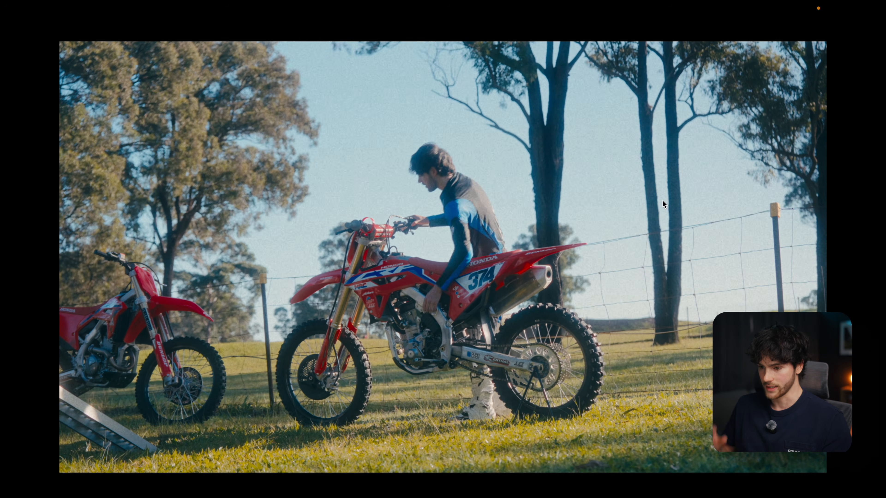
pyautogui.press('Escape')
pyautogui.press('space')
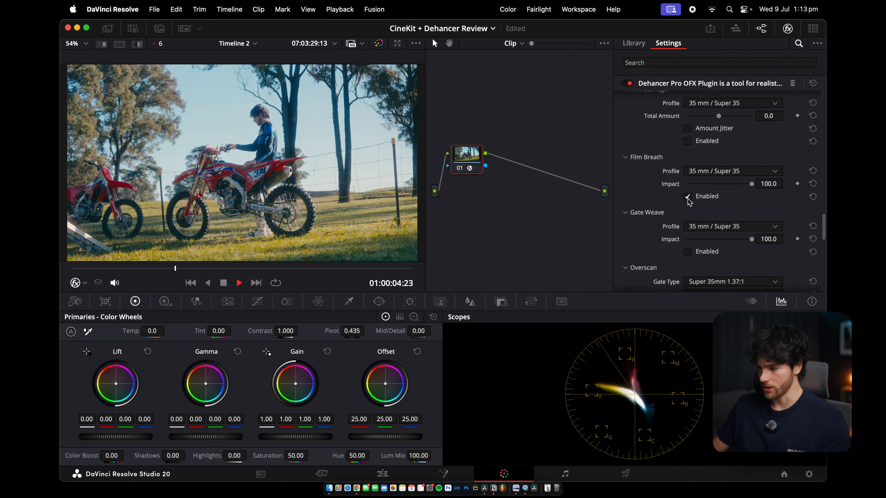
# Enable Gate Weave and preview the clip full screen
pyautogui.scroll(-3, 694, 205)
pyautogui.click(688, 202)
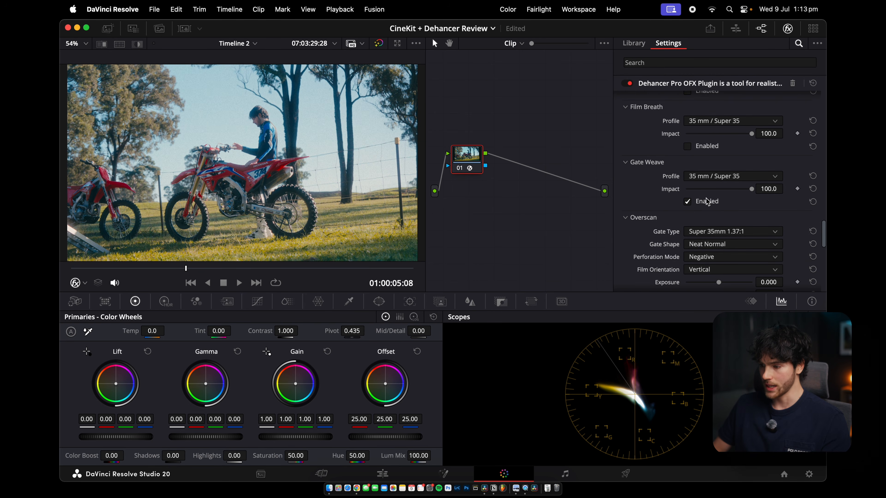
pyautogui.press('super+f')
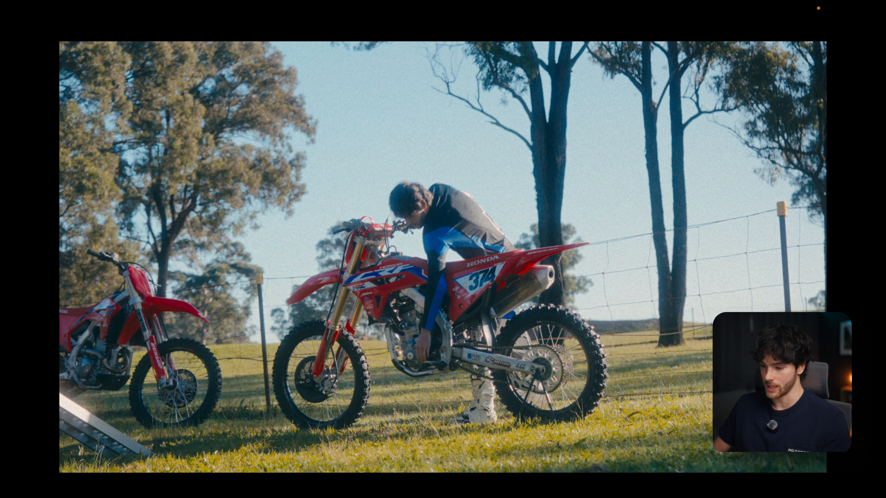
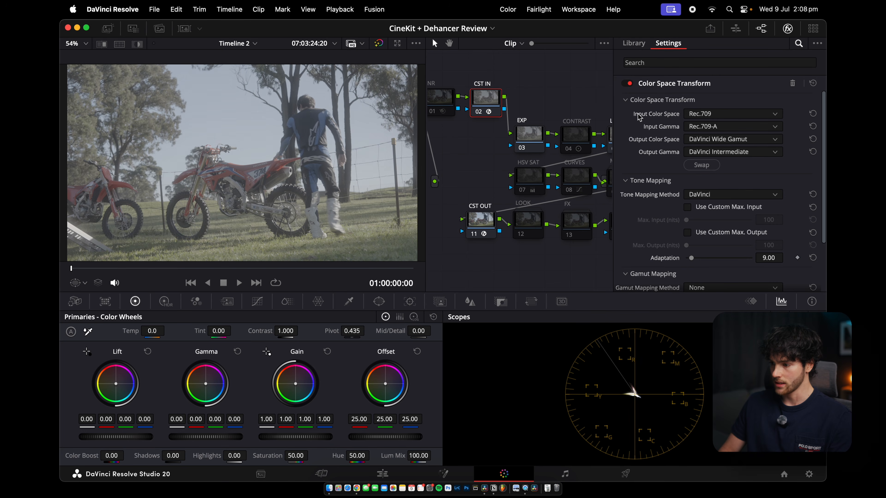
# Set the CST IN node's input color space to Sony S-Gamut3.Cine and input gamma to Sony S-Log3
pyautogui.click(708, 119)
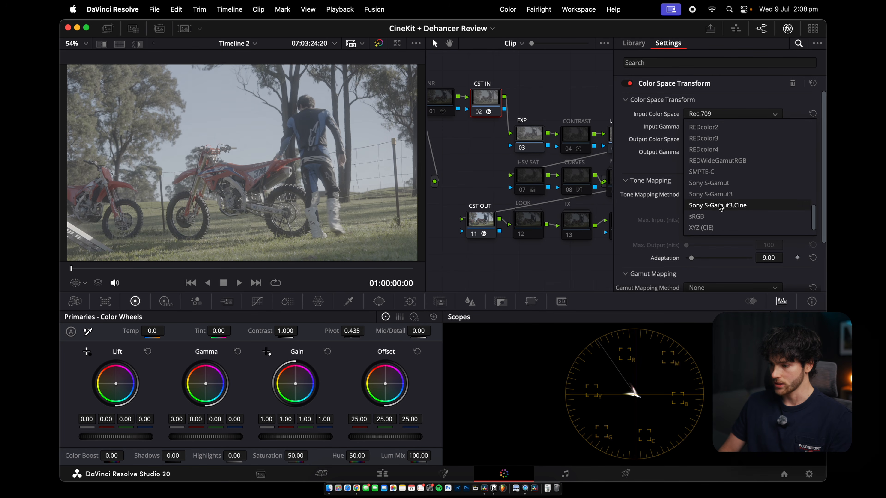
pyautogui.click(714, 208)
pyautogui.click(708, 127)
pyautogui.scroll(-5, 711, 182)
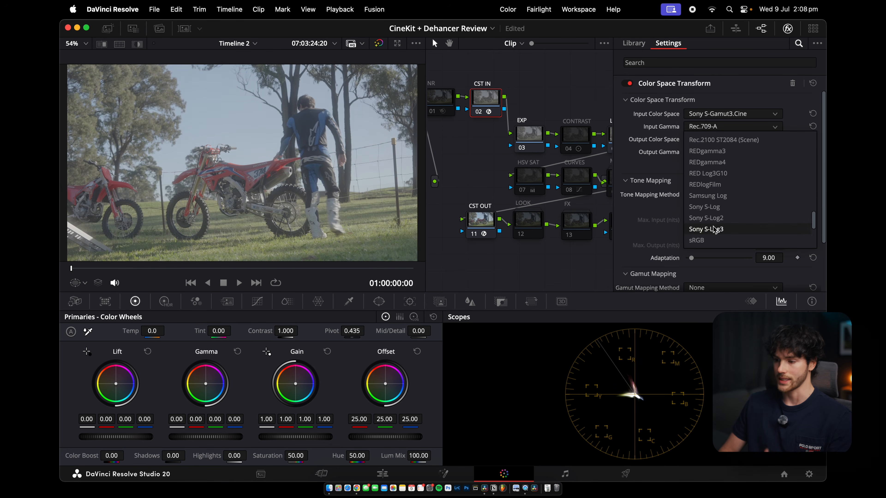
pyautogui.click(714, 230)
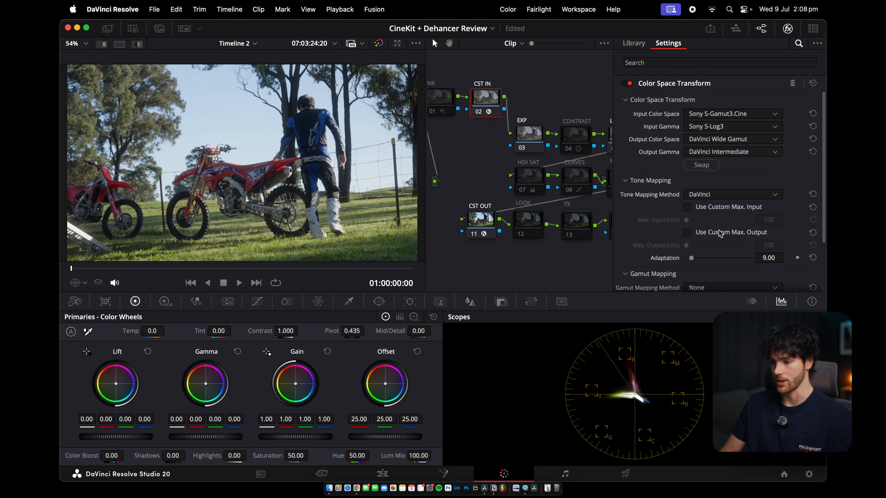
pyautogui.click(787, 29)
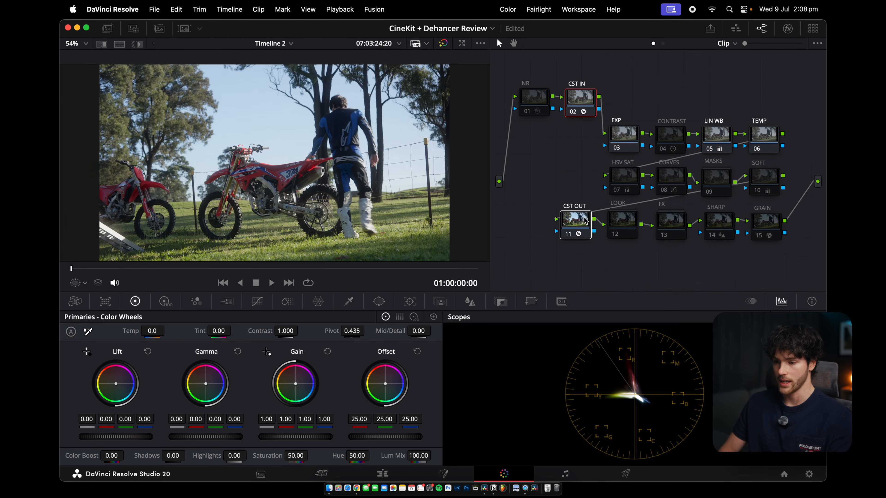
pyautogui.hotkey('ctrl', 'd')
pyautogui.hotkey('ctrl', 'd')
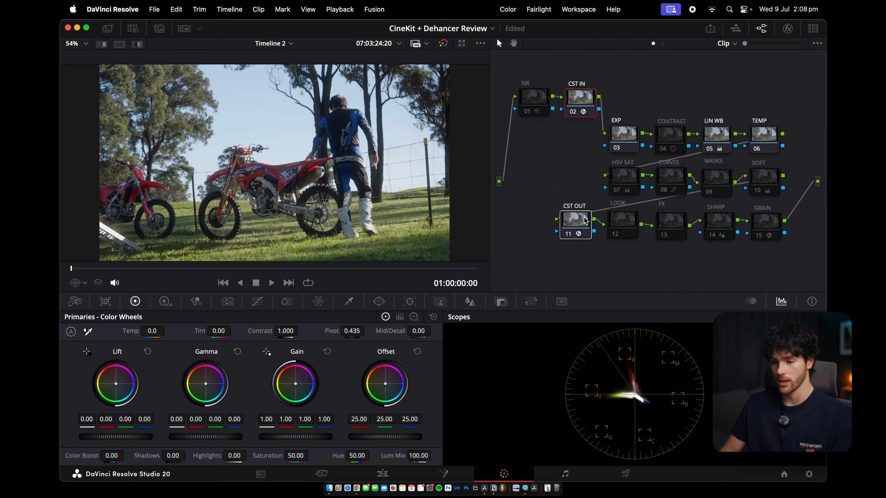
# On the EXP node, set Lift and Gamma masters to -0.01 and Gain to 1.02, then preview full screen
pyautogui.click(621, 132)
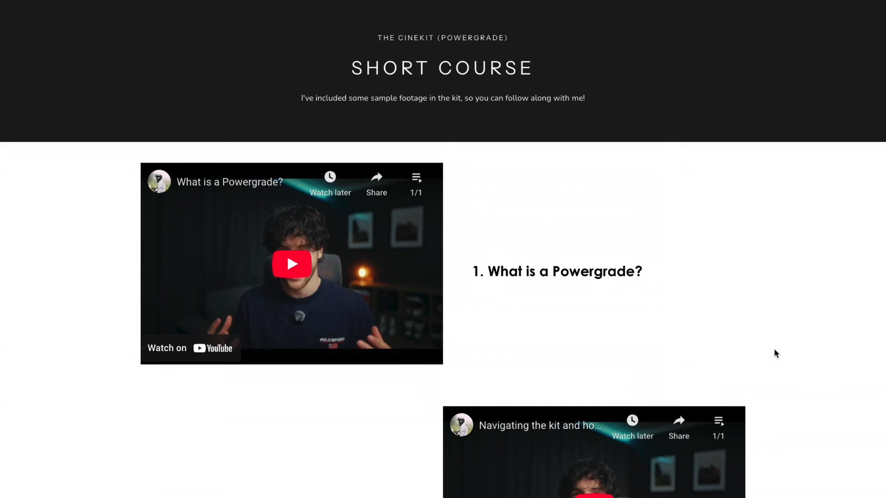
pyautogui.scroll(-8, 773, 353)
pyautogui.scroll(-10, 772, 316)
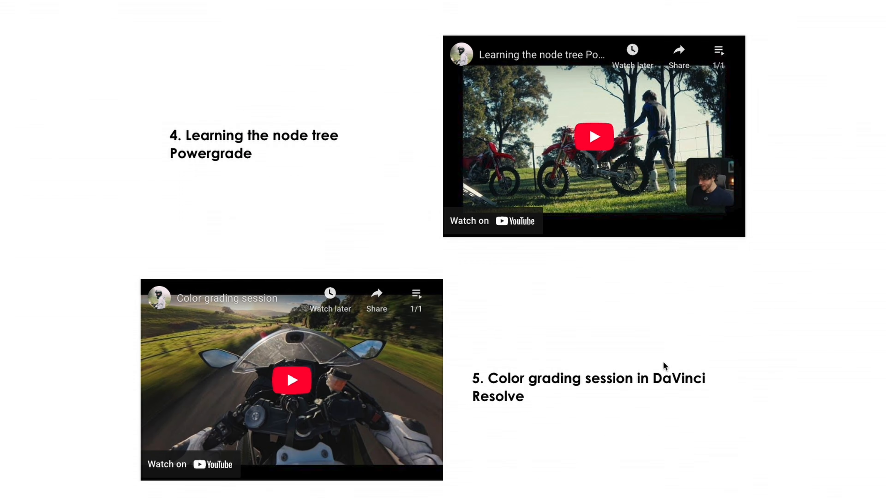
pyautogui.scroll(-8, 525, 417)
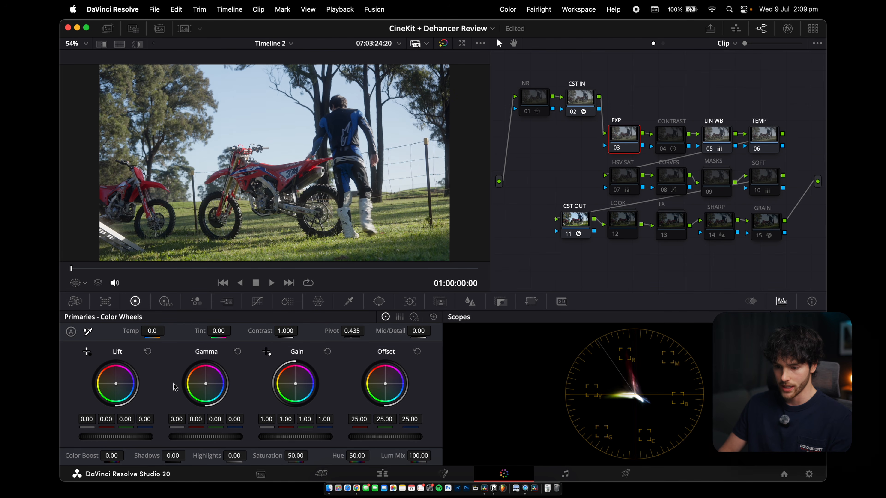
pyautogui.moveTo(115, 436); pyautogui.dragTo(112, 436)
pyautogui.moveTo(216, 441); pyautogui.dragTo(212, 441)
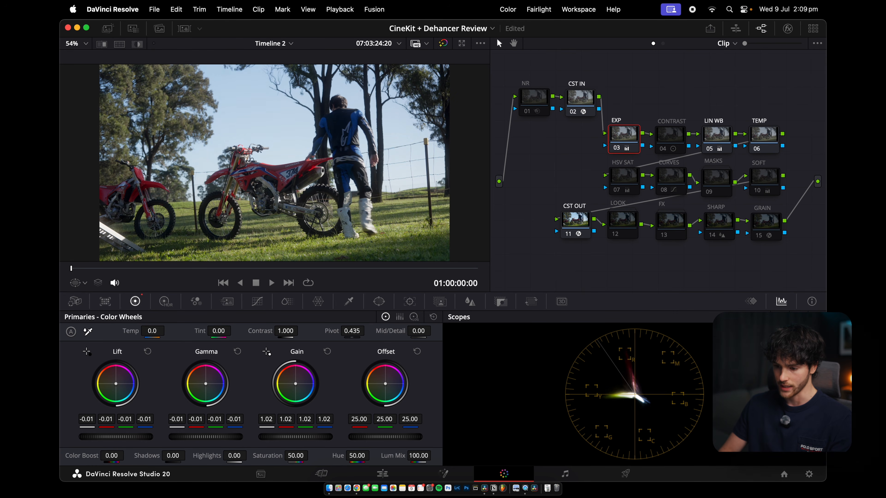
pyautogui.press('super+f')
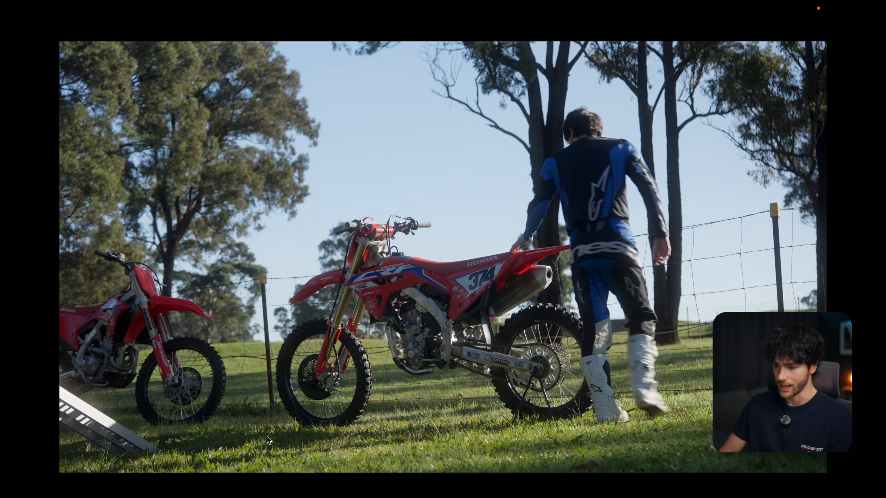
pyautogui.press('super+f')
# Select the CONTRAST node and toggle it on and off to compare its effect
pyautogui.click(675, 146)
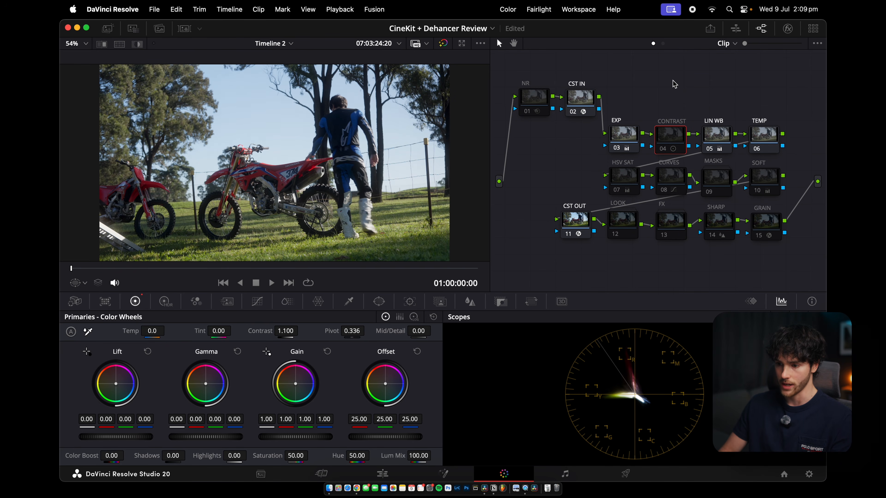
pyautogui.press('super+d')
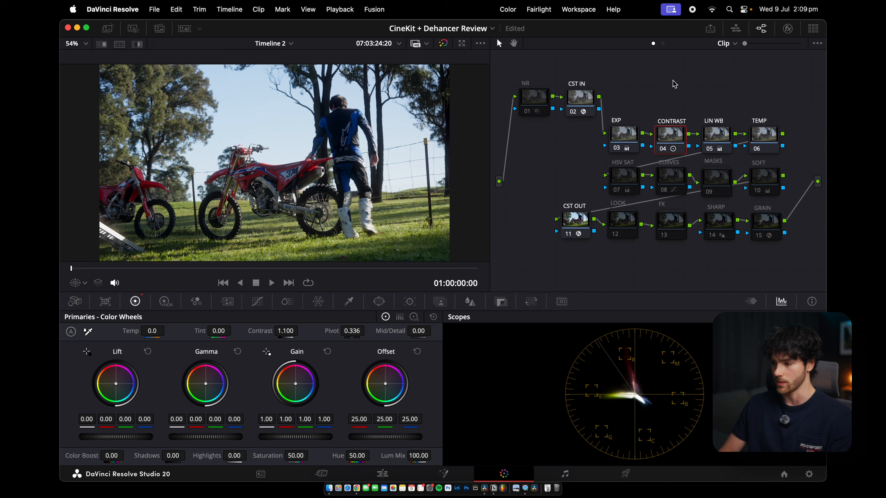
pyautogui.press('super+d')
# On the LIN WB node, nudge the Gain wheel to about 1.01 green and 0.99 blue, then preview full screen
pyautogui.click(721, 135)
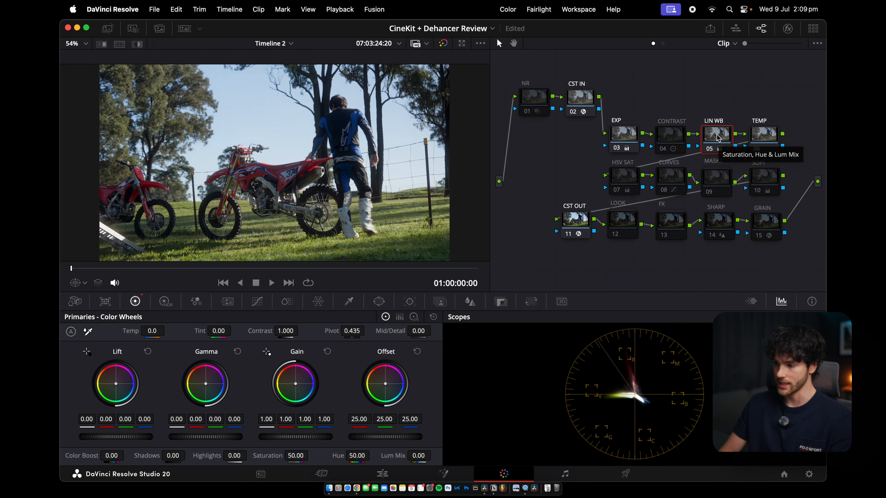
pyautogui.moveTo(297, 386); pyautogui.dragTo(295, 383)
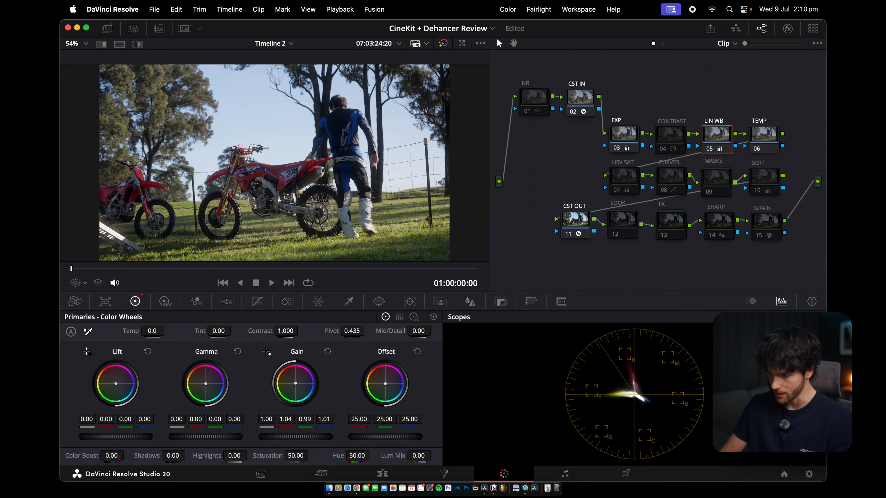
pyautogui.moveTo(295, 383); pyautogui.dragTo(295, 384)
pyautogui.press('super+f')
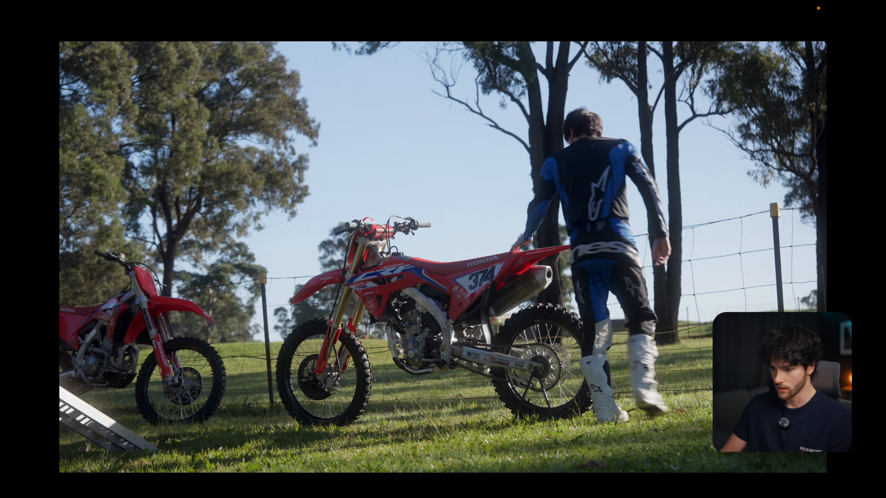
pyautogui.press('super+f')
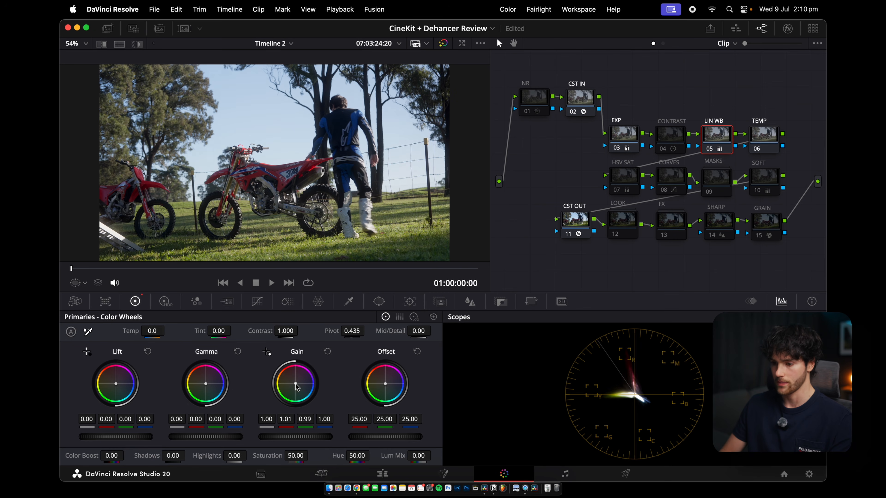
# Select the HSV SAT node and raise its Gain master to about 1.17, previewing full screen
pyautogui.click(766, 134)
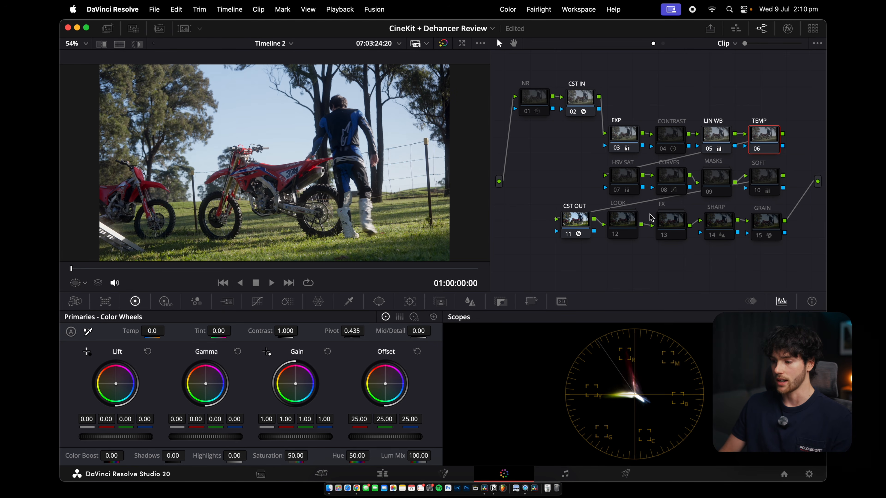
pyautogui.click(631, 219)
pyautogui.click(759, 134)
pyautogui.click(624, 176)
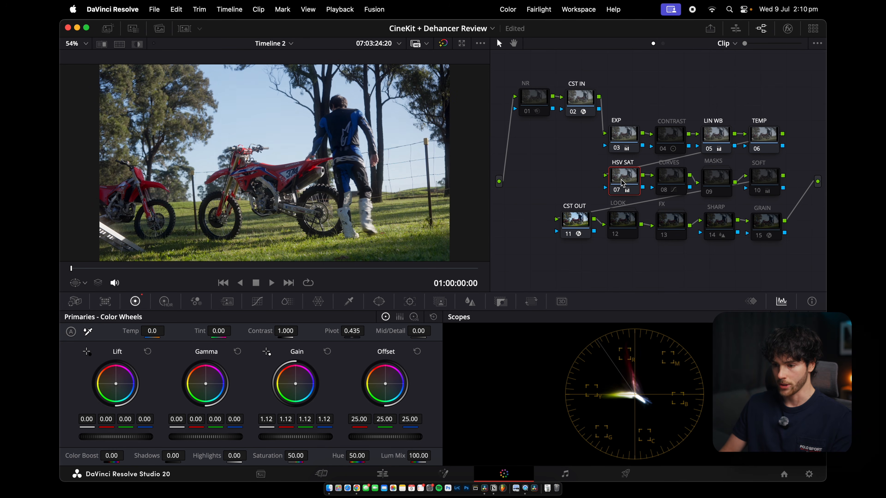
pyautogui.press('super+f')
pyautogui.press('super+f')
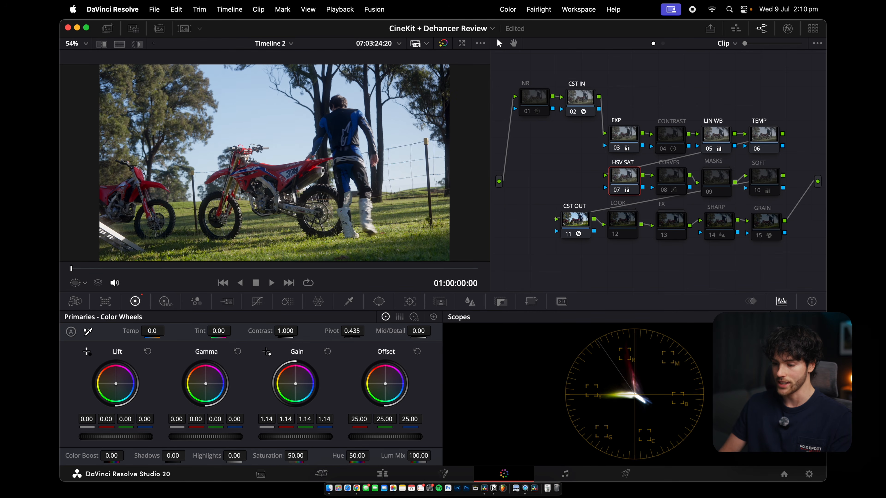
pyautogui.moveTo(274, 437); pyautogui.dragTo(282, 437)
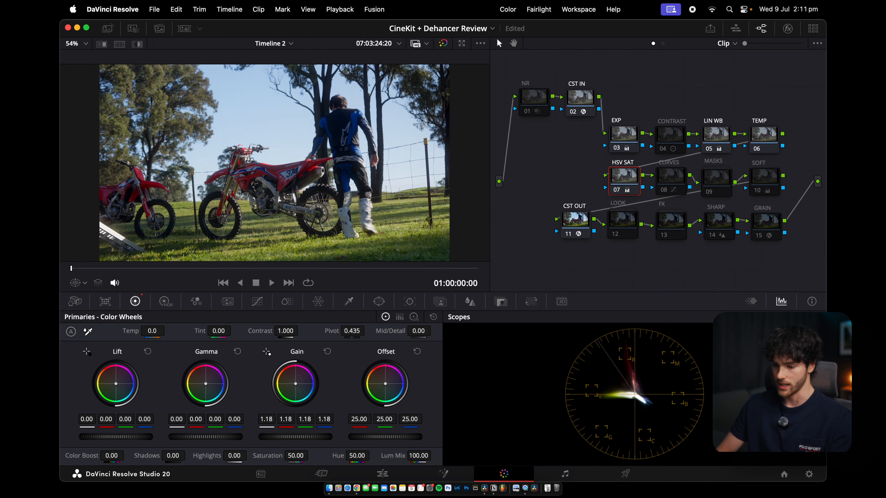
pyautogui.press('super+f')
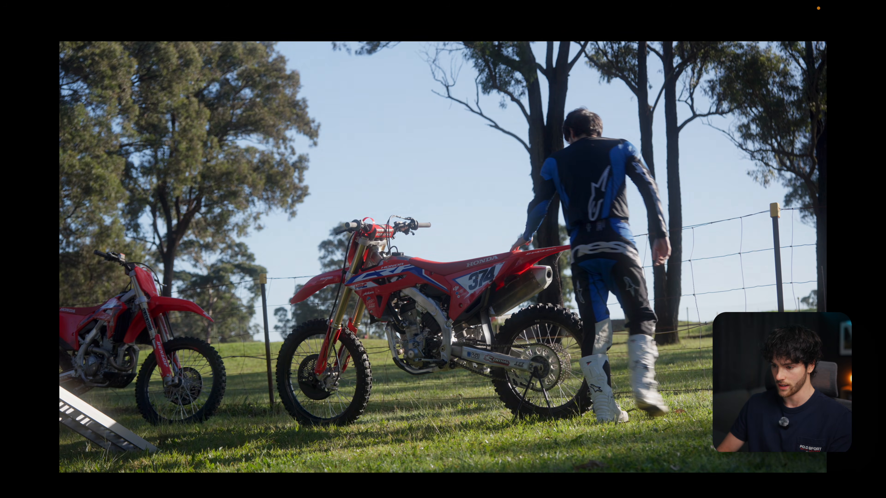
pyautogui.press('super+f')
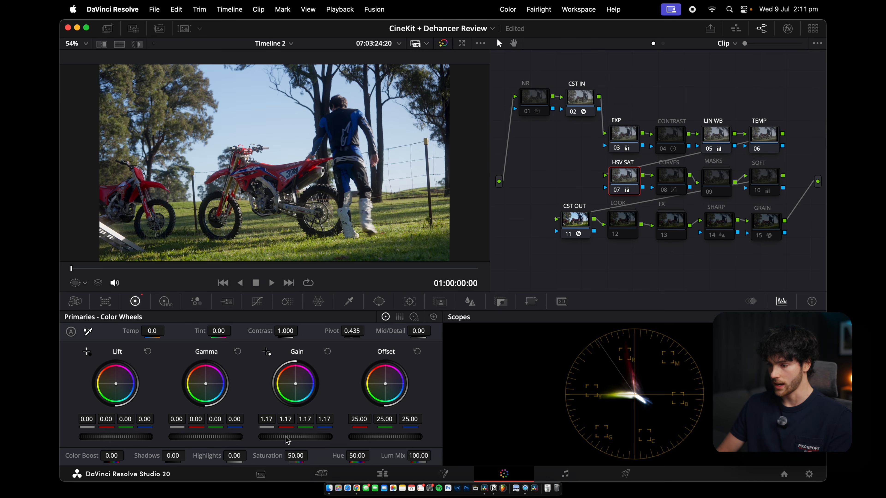
# Enable the CURVES node to view its custom curve, then disable it again
pyautogui.click(671, 190)
pyautogui.press('super+d')
pyautogui.click(257, 302)
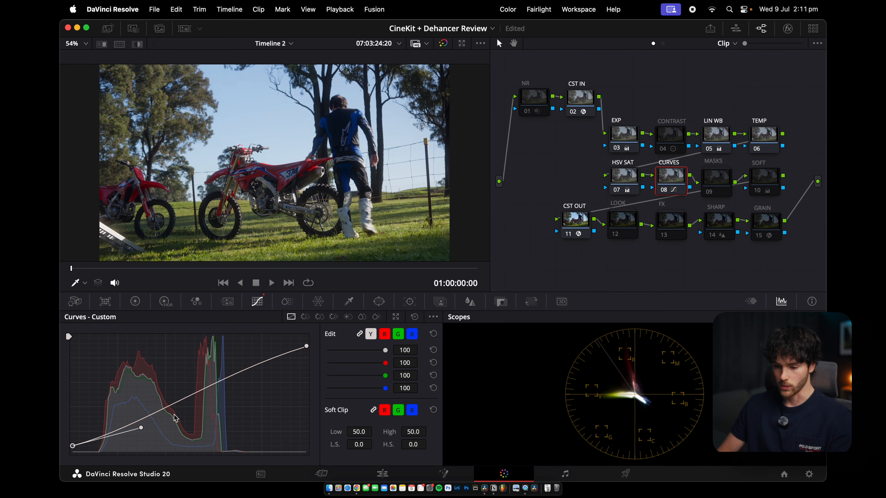
pyautogui.press('super+d')
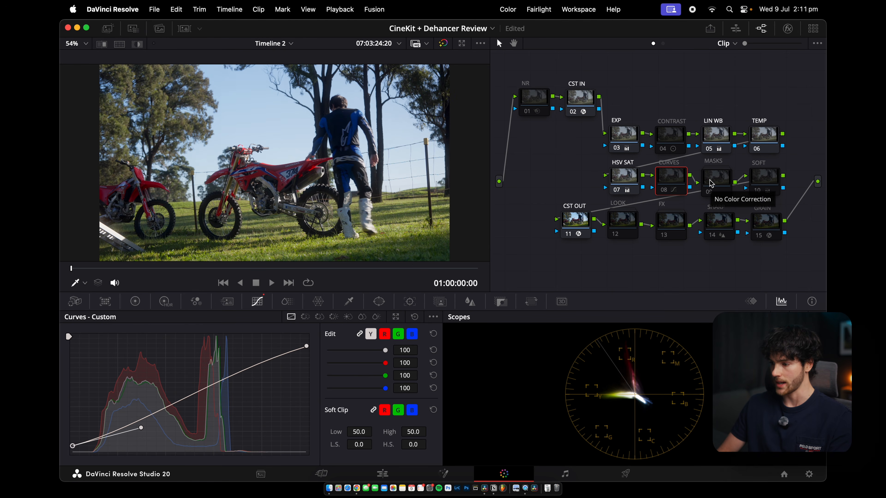
# Open the MASKS compound node to inspect its four mask nodes, then return to the main tree
pyautogui.click(717, 182)
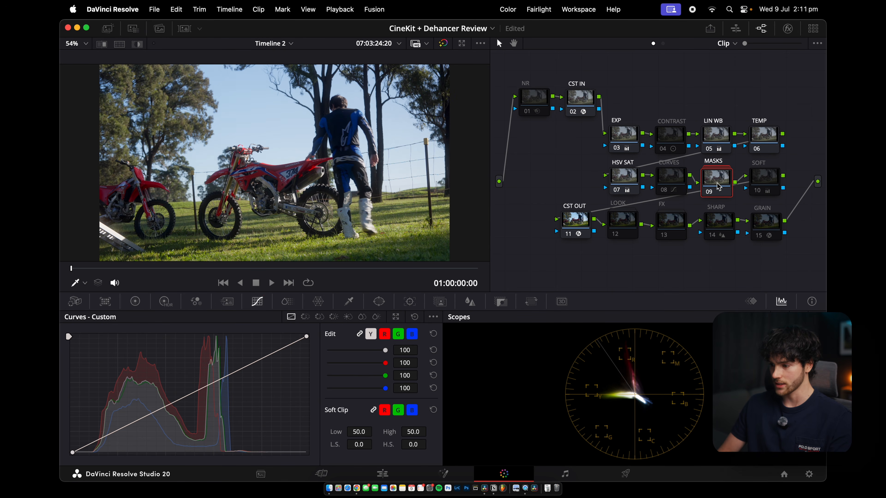
pyautogui.doubleClick(716, 184)
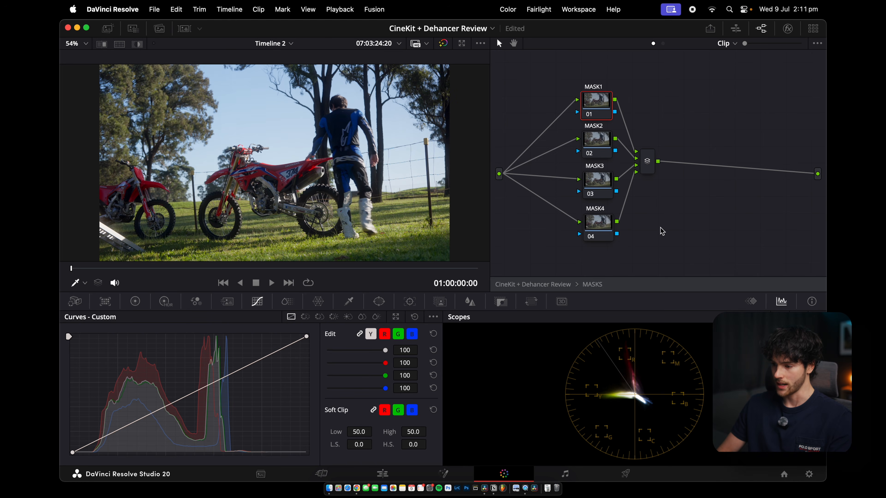
pyautogui.click(595, 284)
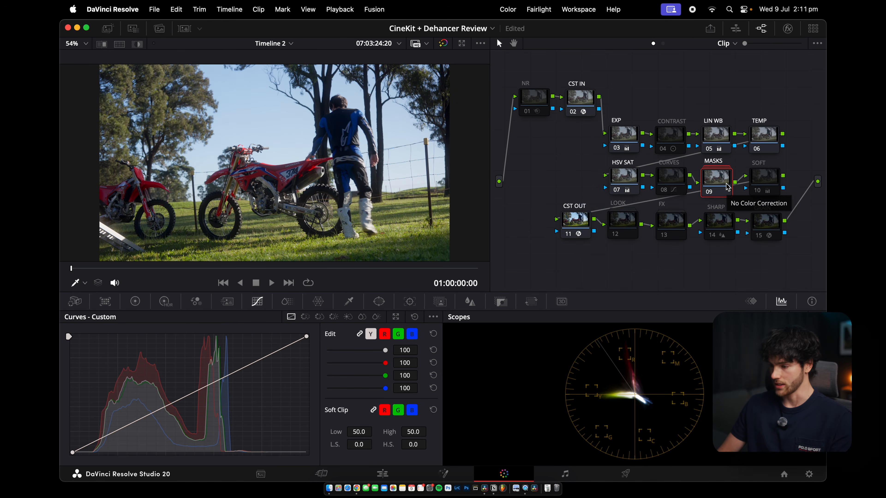
# Enable the SOFT node and preview the clip full screen
pyautogui.hotkey('ctrl', 'd')
pyautogui.click(766, 187)
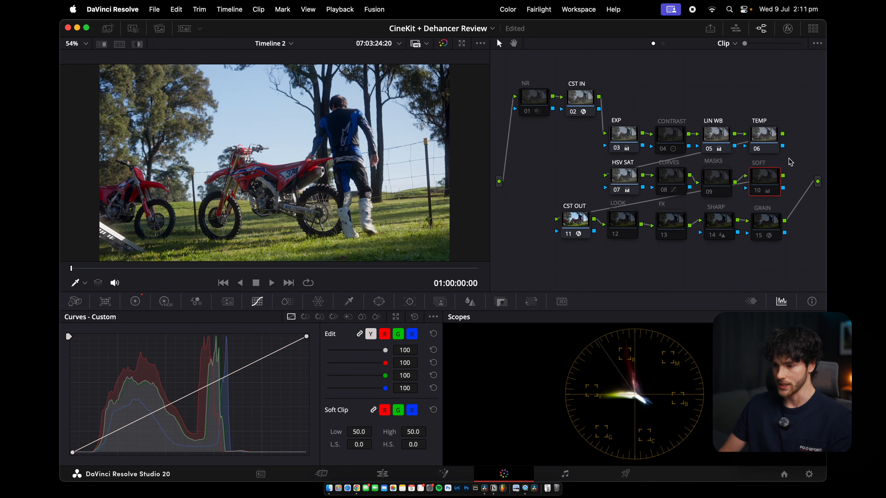
pyautogui.press('super+f')
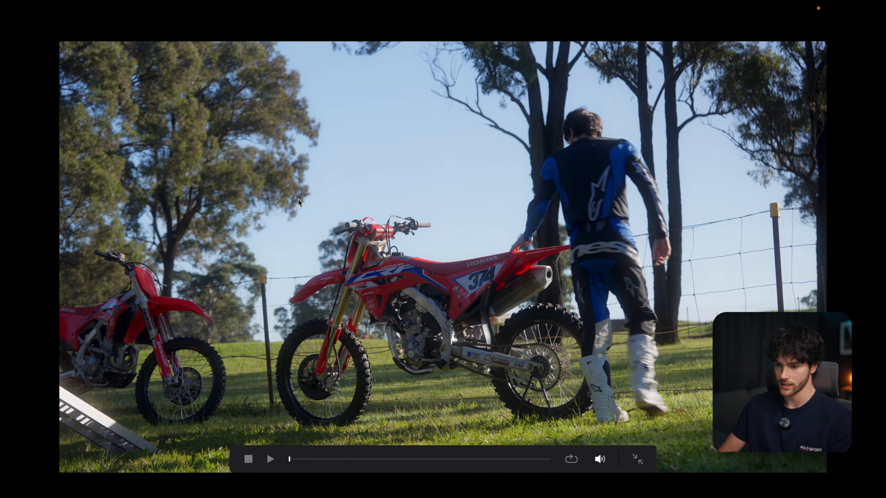
pyautogui.press('super+f')
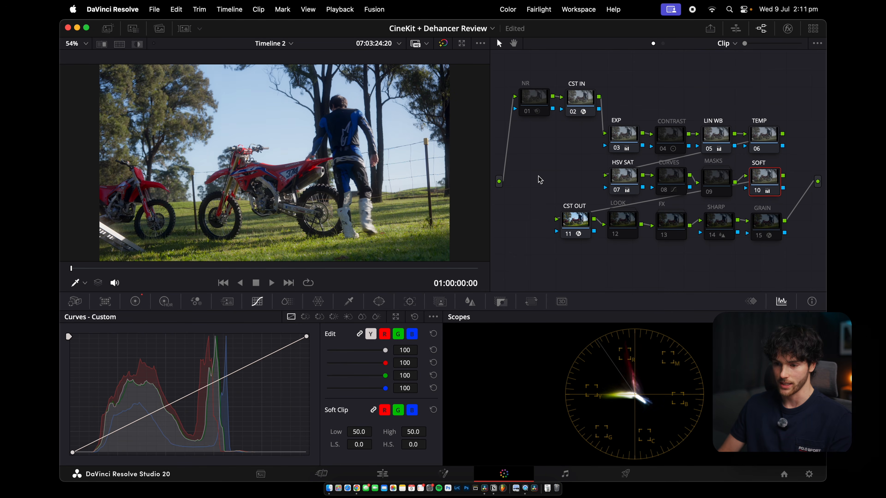
# Check the CST OUT node's color space transform settings
pyautogui.click(576, 209)
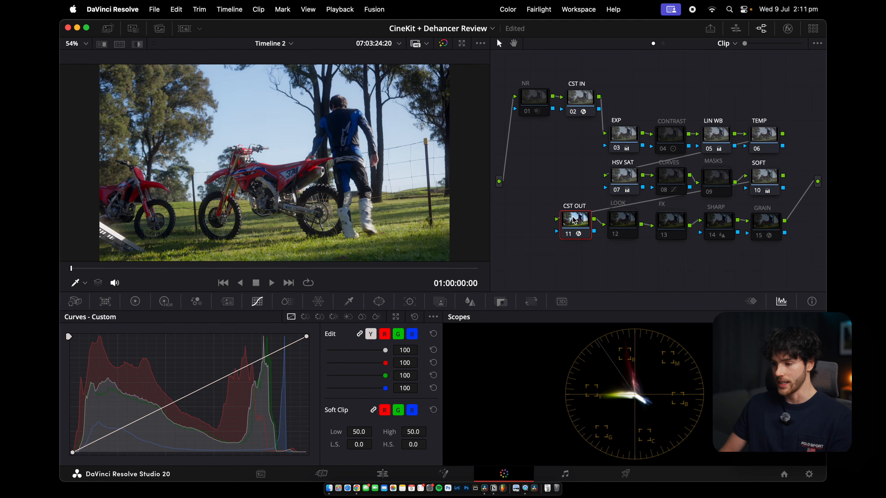
pyautogui.click(787, 28)
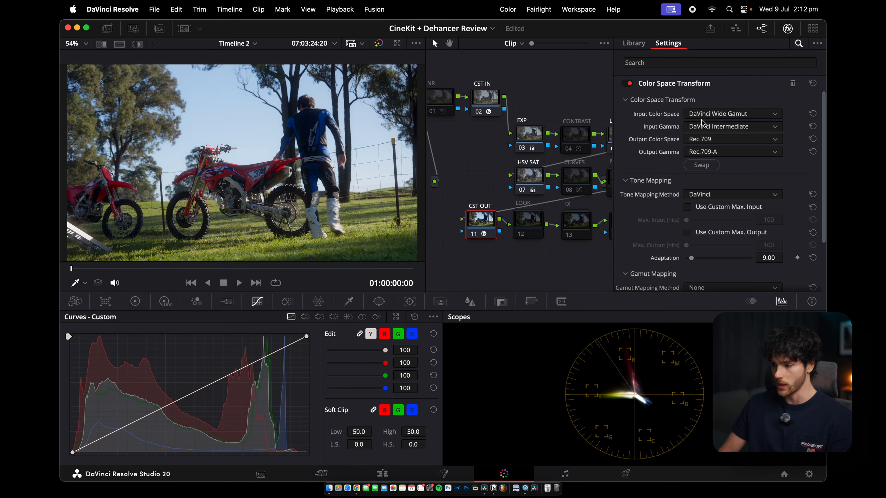
pyautogui.click(788, 28)
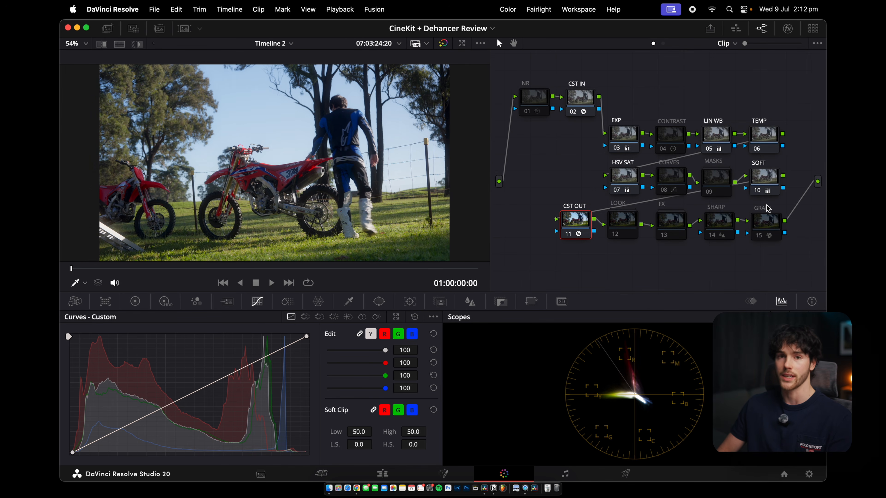
# Enable the LOOK node and preview the grade full screen
pyautogui.click(627, 220)
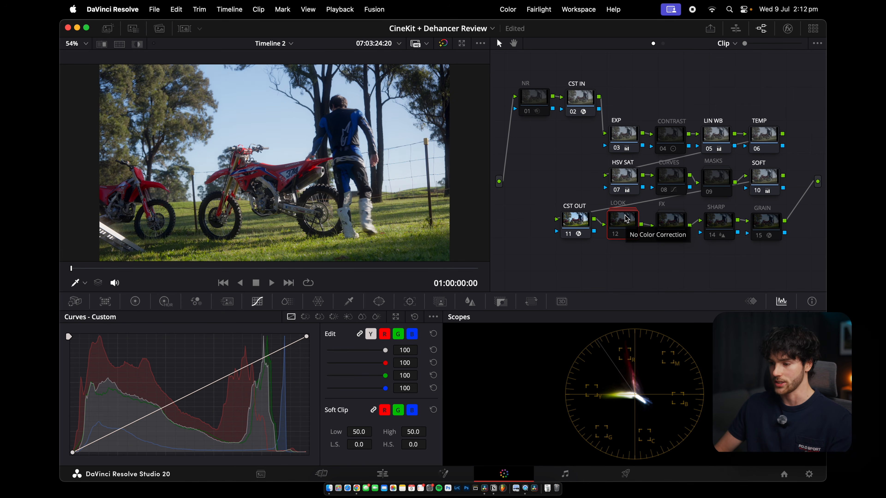
pyautogui.press('super+d')
pyautogui.press('super+f')
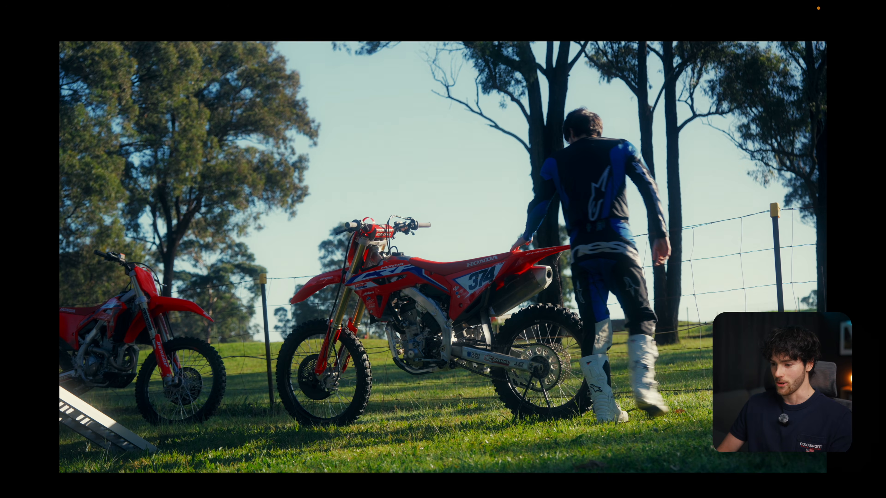
# Toggle the LOOK node on and off in full-screen preview to compare the grade, then exit full screen
pyautogui.press('super+d')
pyautogui.press('super+d')
pyautogui.press('super+d')
pyautogui.press('super+f')
# Open the LOOK compound node, toggle the 709 LUT 1 node, and reveal its LUT in the LUT browser
pyautogui.doubleClick(618, 223)
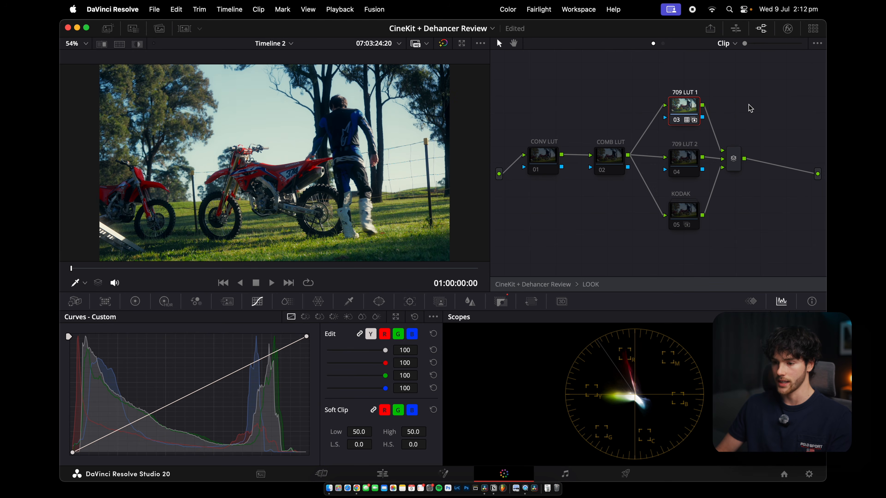
pyautogui.press('super+d')
pyautogui.press('super+d')
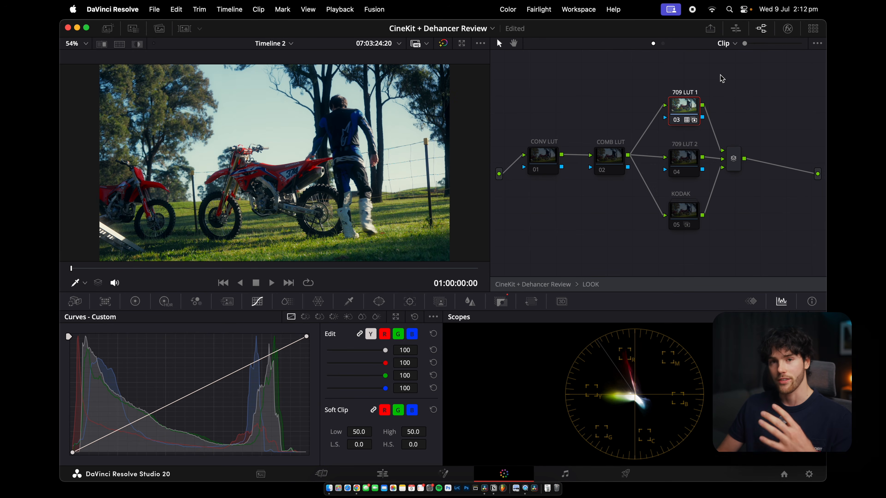
pyautogui.rightClick(685, 109)
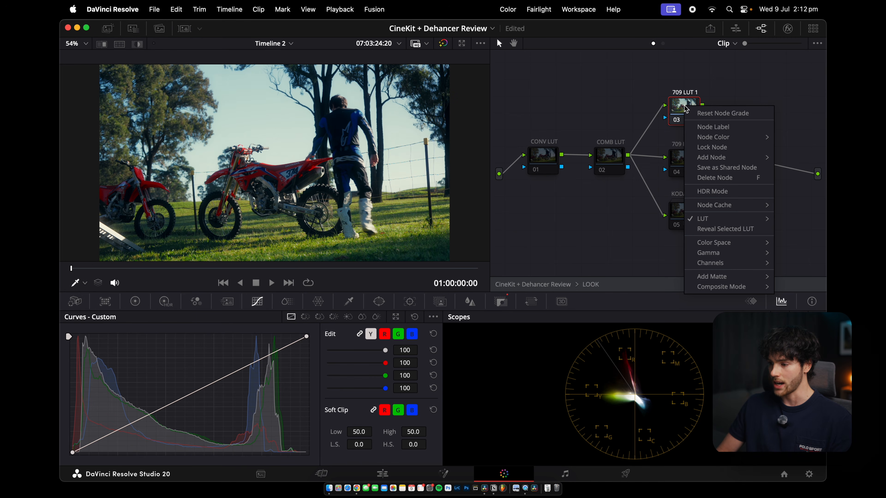
pyautogui.click(709, 229)
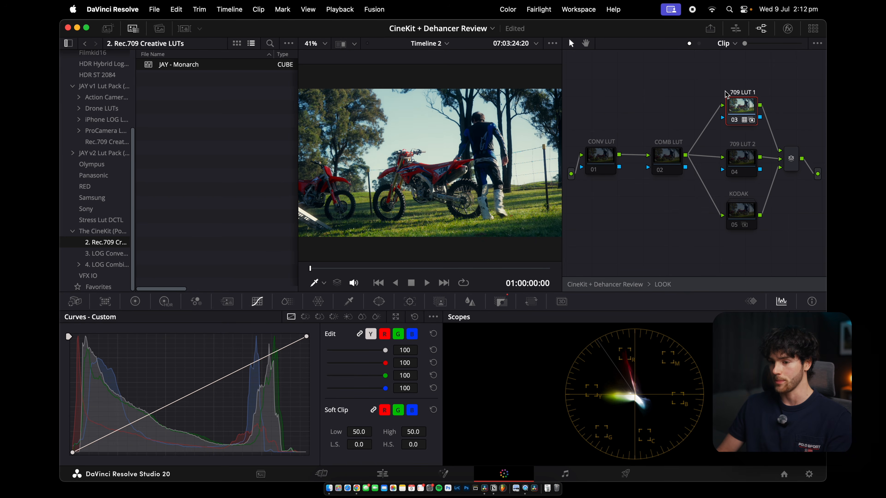
# Set the 709 LUT 1 node's key output gain to 0.6 to reduce the LUT's strength
pyautogui.click(501, 302)
pyautogui.doubleClick(328, 395)
pyautogui.write('0.6')
pyautogui.press('Return')
# Toggle the 709 LUT 1 node in full-screen preview to compare the reduced look, then exit full screen
pyautogui.press('super+f')
pyautogui.press('super+d')
pyautogui.press('super+d')
pyautogui.press('super+d')
pyautogui.press('super+d')
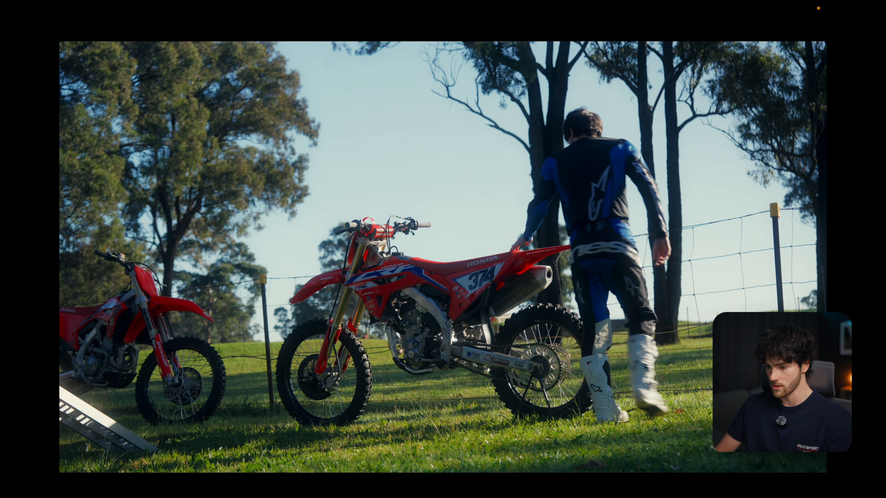
pyautogui.press('super+f')
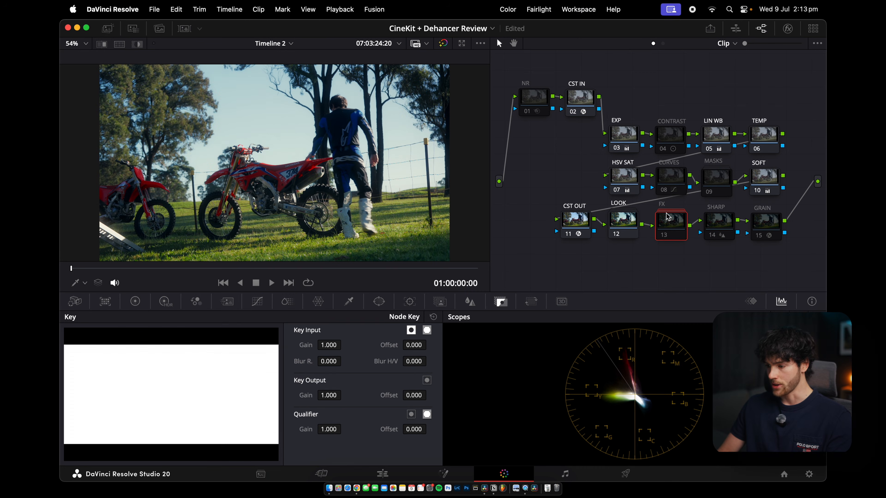
# Enable the FX node and preview the clip full screen
pyautogui.hotkey('ctrl', 'd')
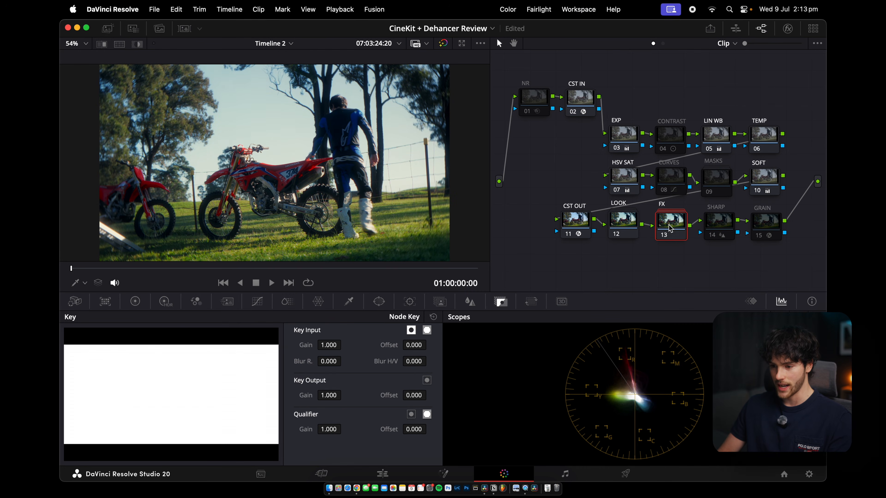
pyautogui.press('super+f')
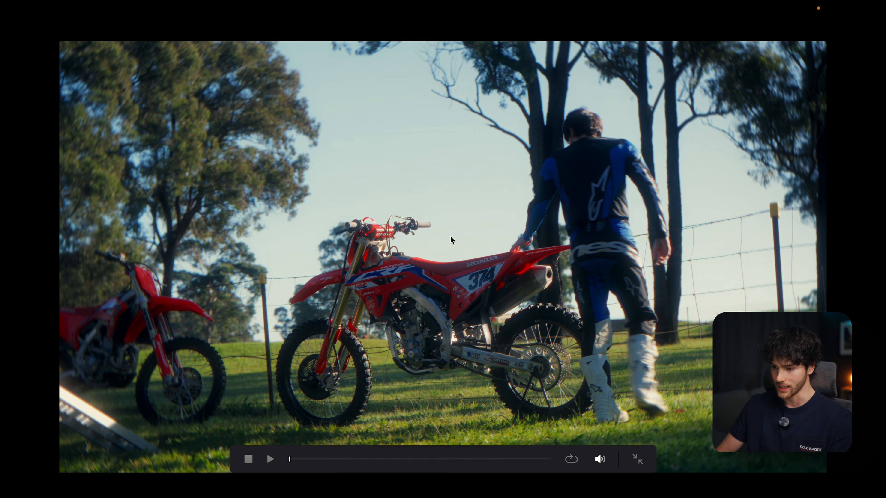
pyautogui.press('Escape')
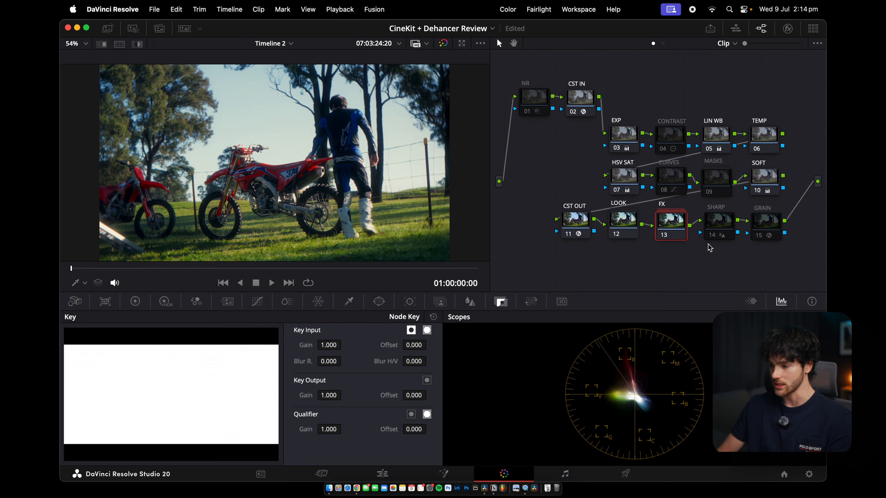
# Open the FX compound node and review the Dehancer Pro Bloom and Halation settings of its nodes
pyautogui.doubleClick(665, 224)
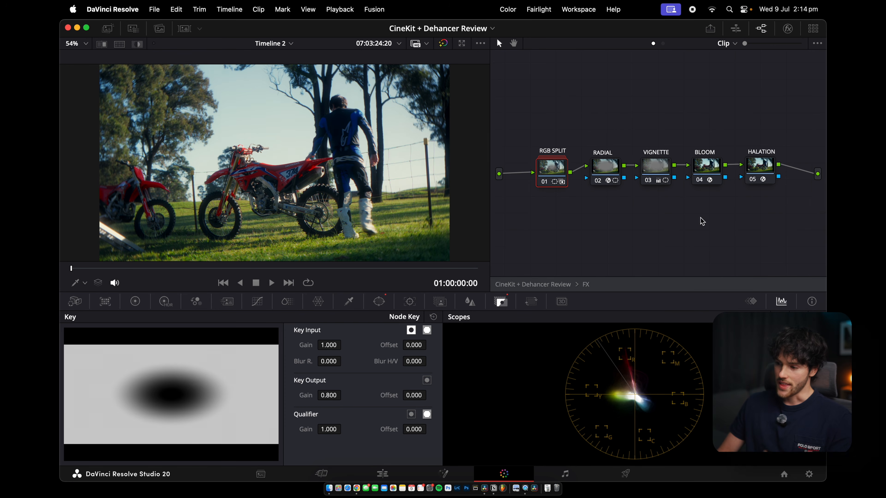
pyautogui.click(708, 172)
pyautogui.click(788, 29)
pyautogui.scroll(-10, 755, 154)
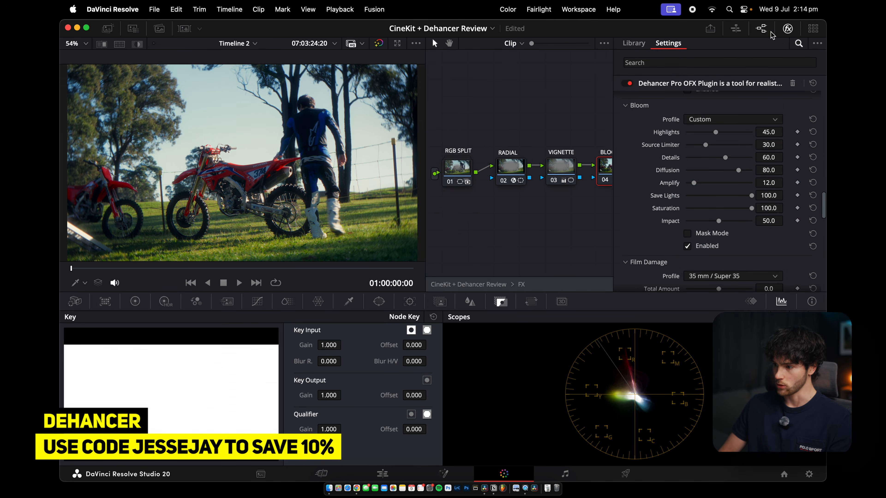
pyautogui.click(788, 28)
pyautogui.click(754, 168)
pyautogui.click(787, 28)
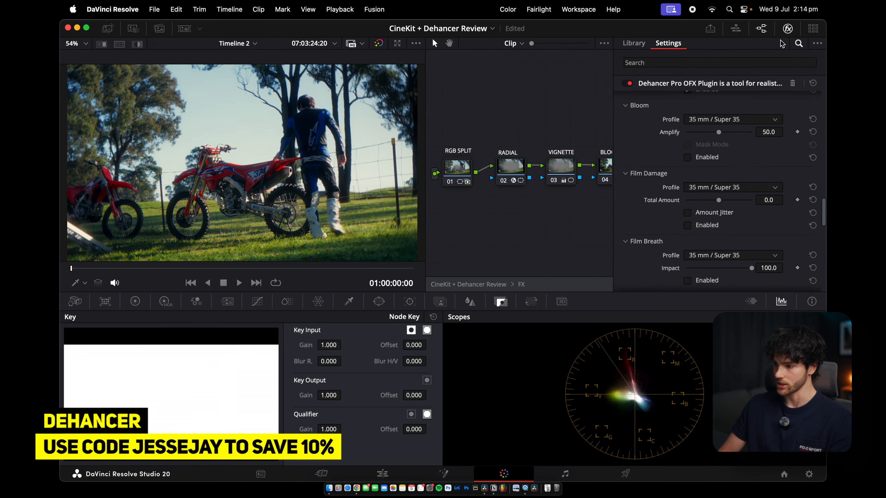
pyautogui.scroll(5, 739, 170)
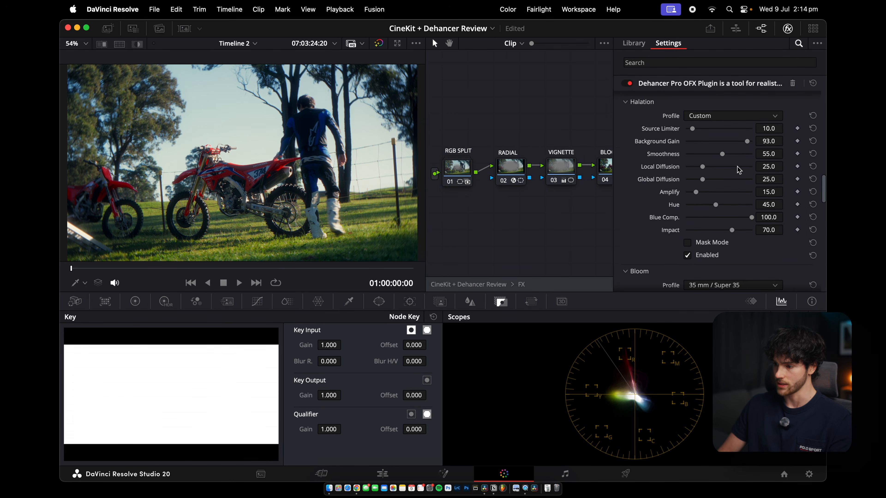
pyautogui.click(793, 31)
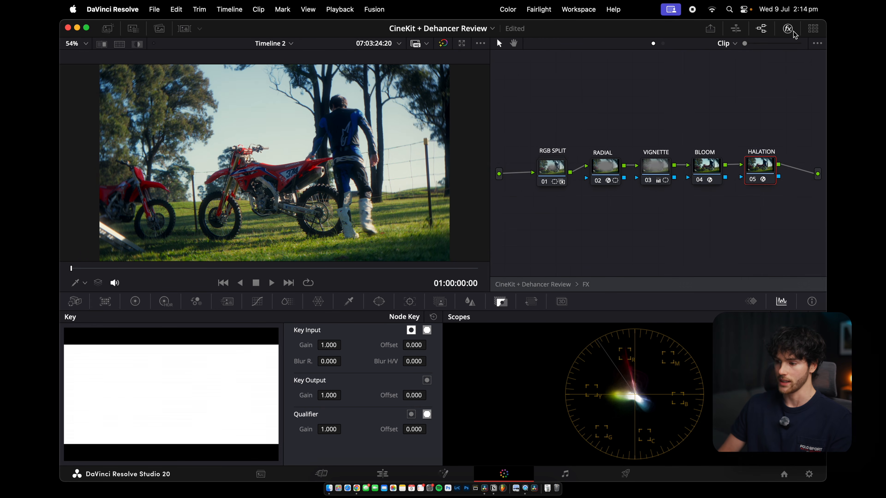
# Return from the FX compound node to the main node tree
pyautogui.click(108, 28)
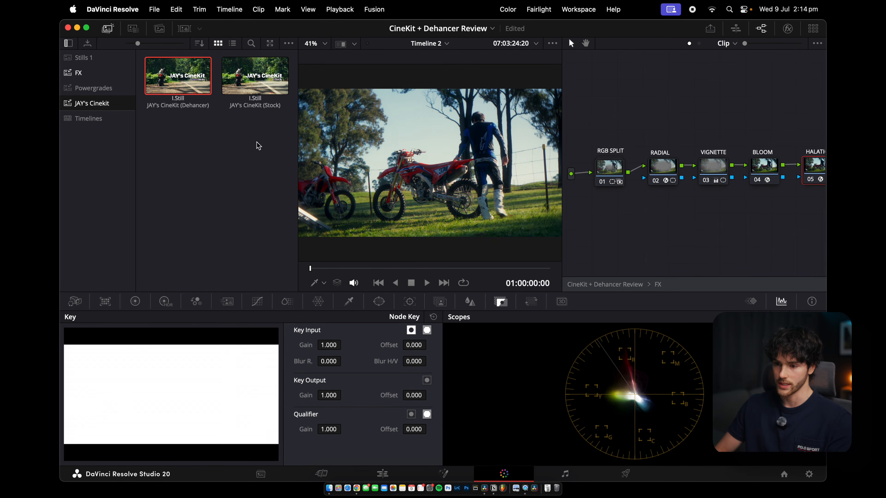
pyautogui.click(108, 29)
pyautogui.doubleClick(585, 285)
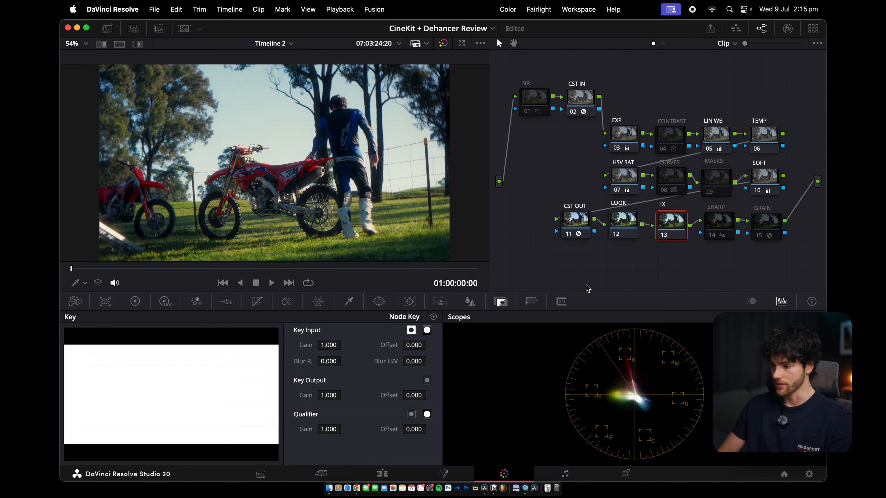
# Enable the SHARP node and preview the clip full screen
pyautogui.click(720, 224)
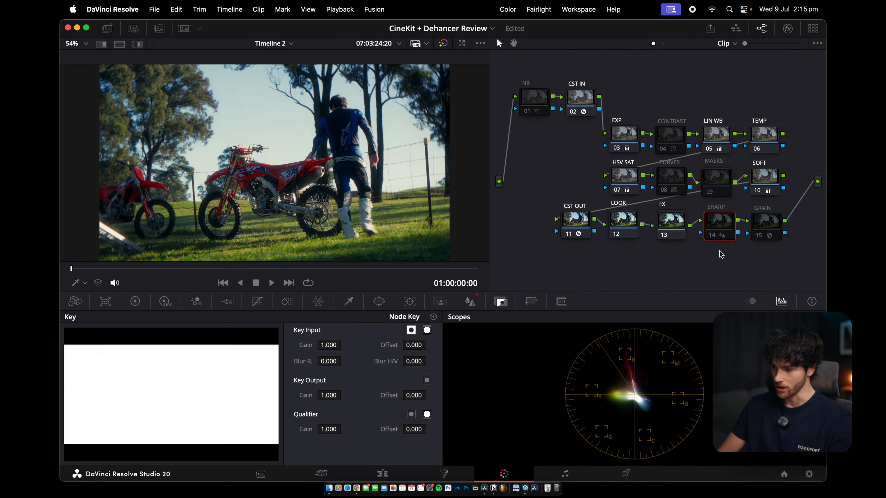
pyautogui.press('super+f')
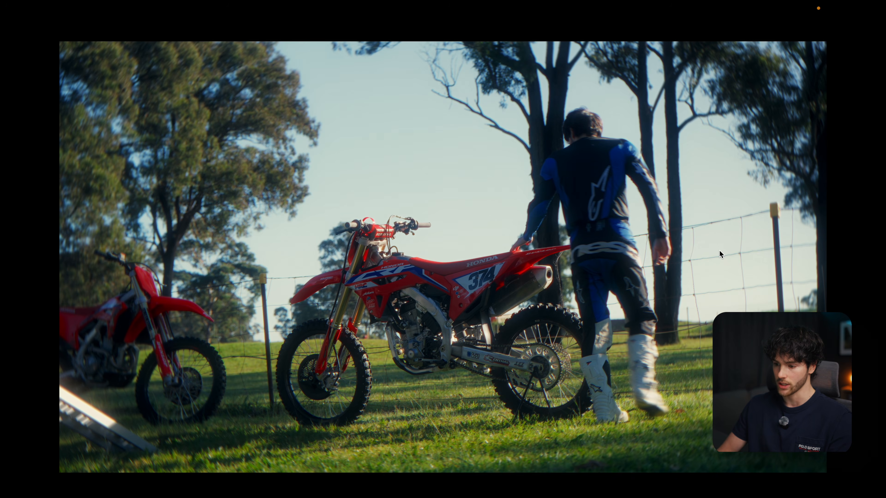
pyautogui.press('super+f')
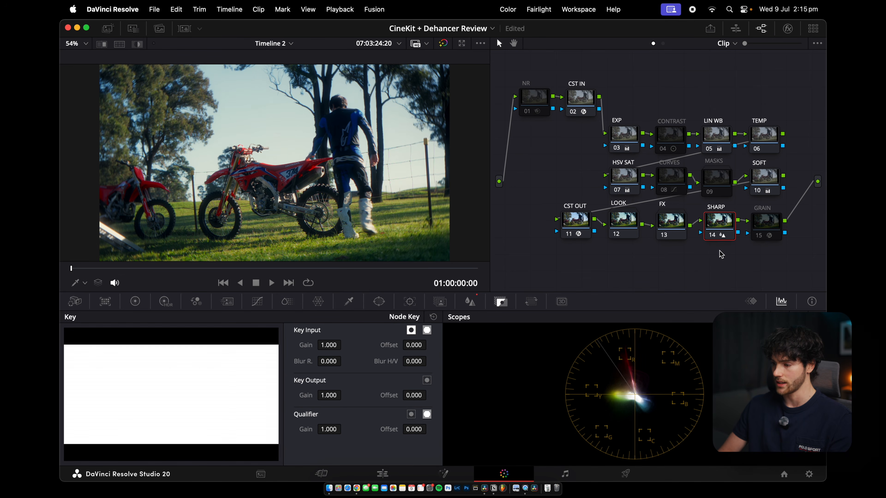
# Enable the GRAIN node and review its Dehancer Pro Film Grain settings
pyautogui.click(771, 225)
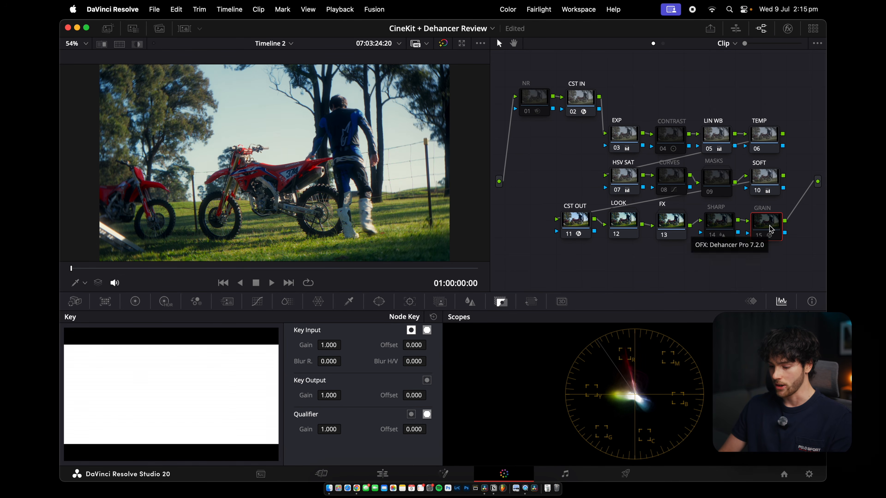
pyautogui.click(789, 28)
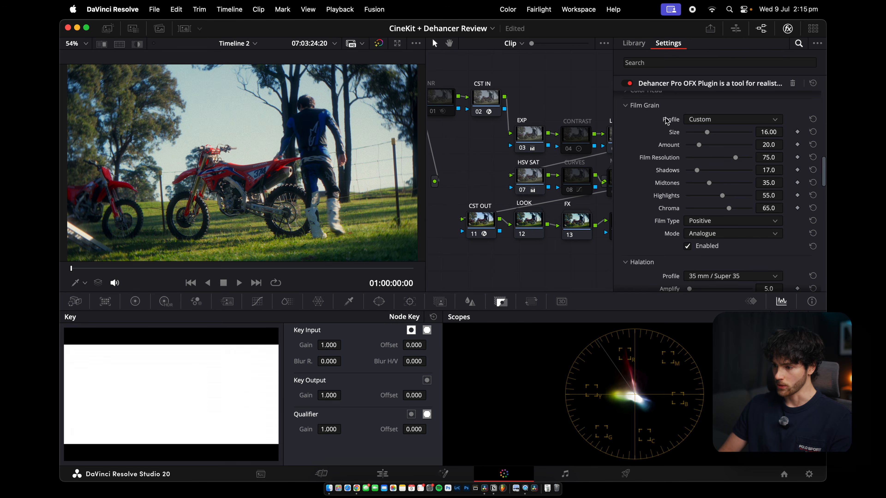
pyautogui.scroll(-1, 677, 196)
pyautogui.scroll(1, 677, 195)
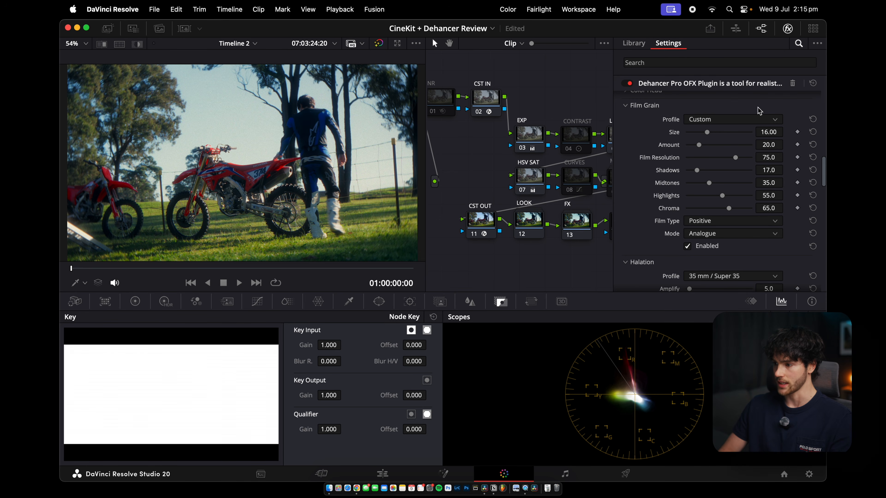
pyautogui.click(788, 28)
# Play the fully graded clip in full-screen preview, then exit
pyautogui.press('super+f')
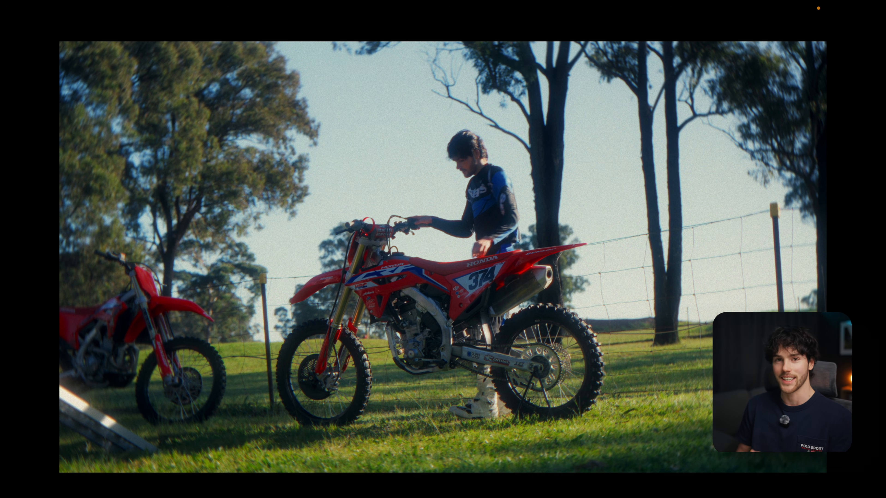
pyautogui.press('Escape')
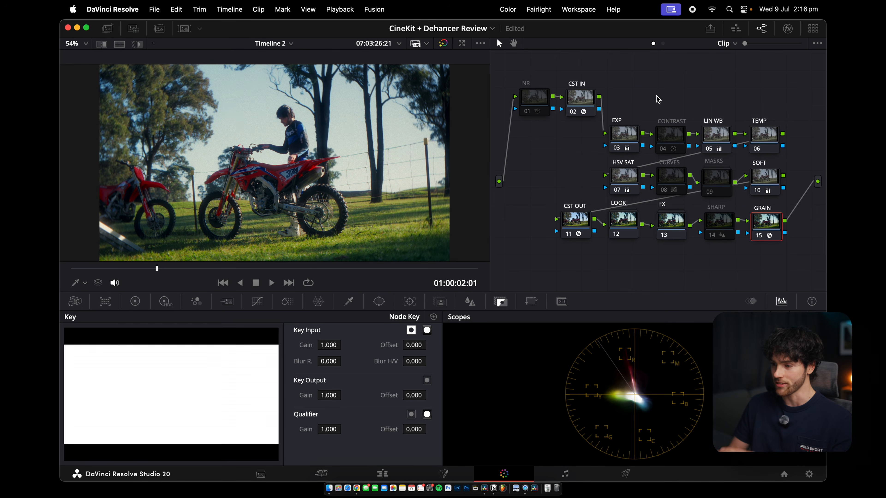
pyautogui.moveTo(528, 71); pyautogui.dragTo(787, 248)
pyautogui.click(788, 250)
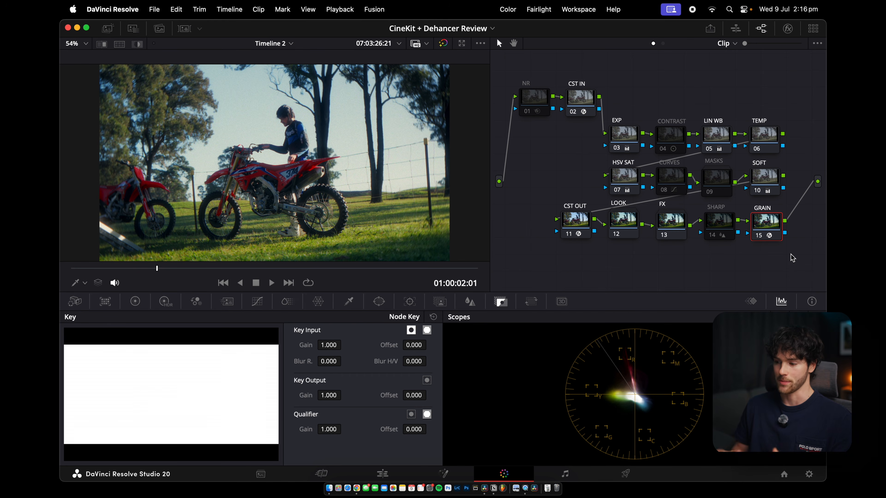
# Select the second clip, the night garage shot, and apply the JAY's CineKit (Dehancer) powergrade to it
pyautogui.click(183, 29)
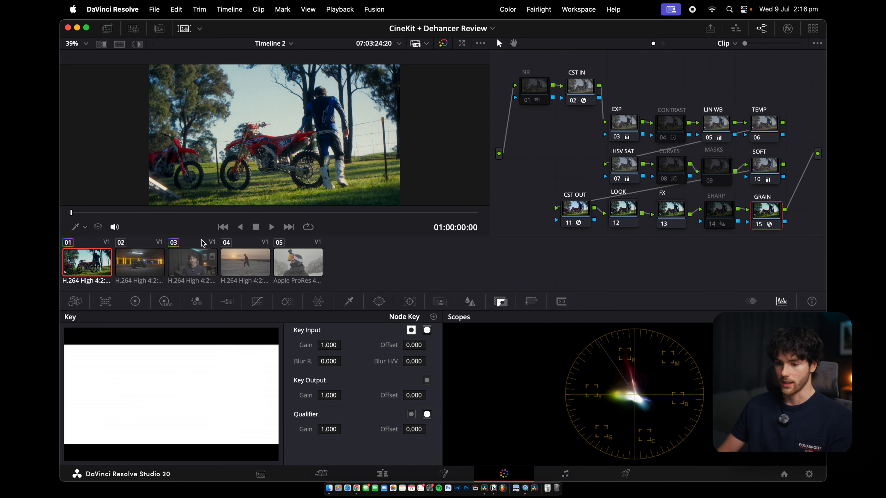
pyautogui.click(145, 266)
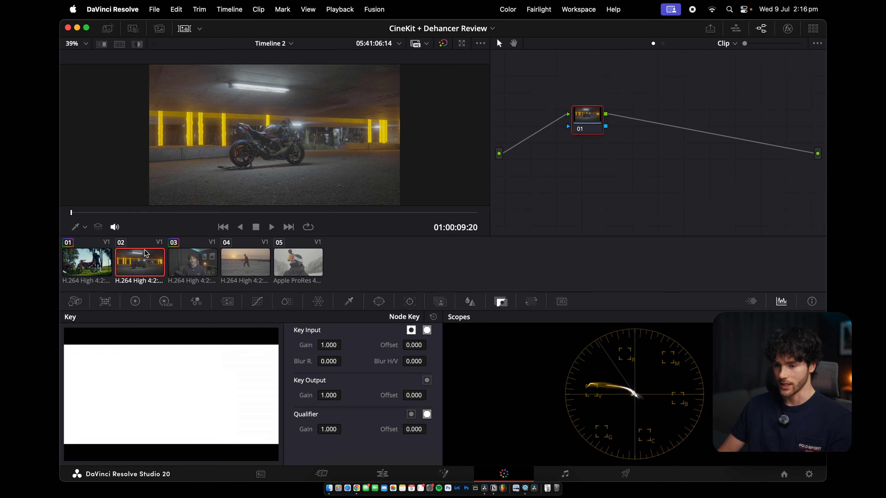
pyautogui.click(107, 28)
pyautogui.click(177, 75)
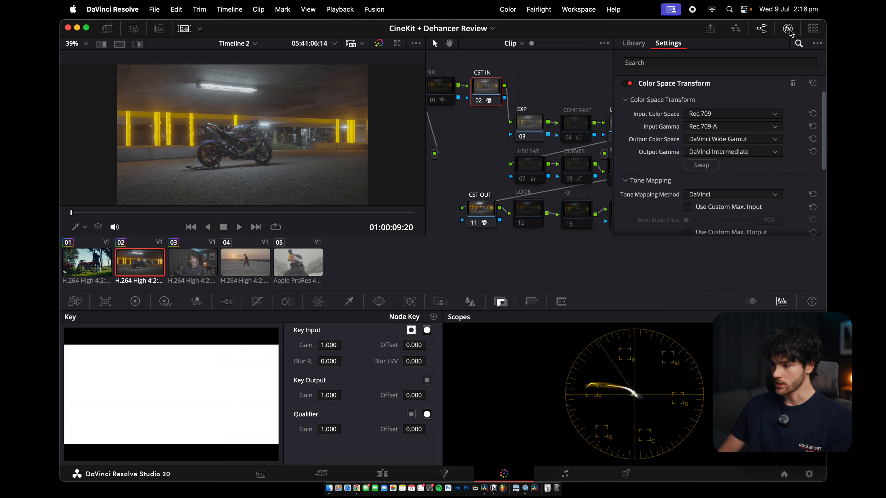
# Set the CST IN node's input color space to Sony S-Gamut3.Cine and input gamma to Sony S-Log3
pyautogui.click(701, 114)
pyautogui.scroll(-5, 713, 162)
pyautogui.click(721, 194)
pyautogui.click(721, 127)
pyautogui.scroll(-5, 722, 154)
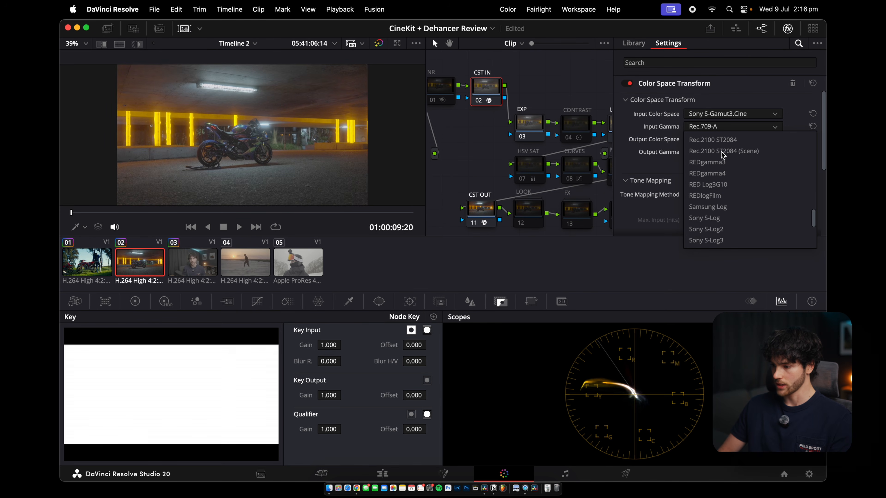
pyautogui.click(719, 240)
# Compare the transform on and off, then enable the CONTRAST node
pyautogui.press('super+d')
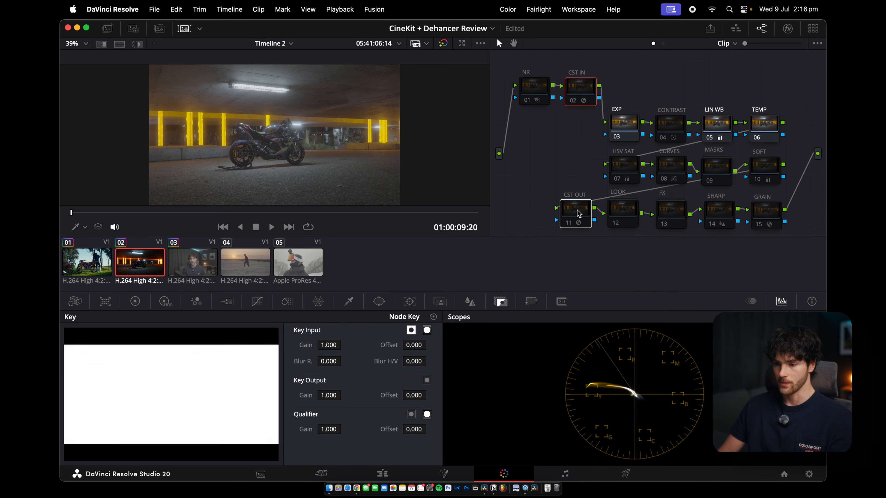
pyautogui.press('super+d')
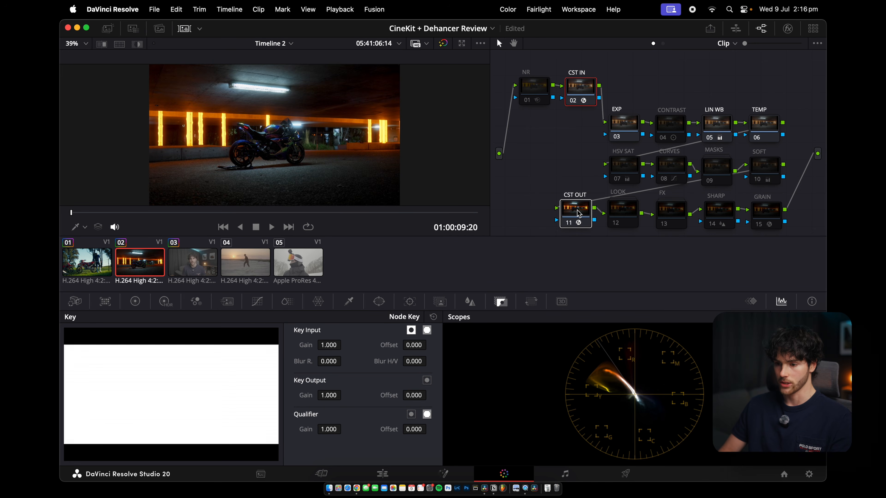
pyautogui.click(624, 129)
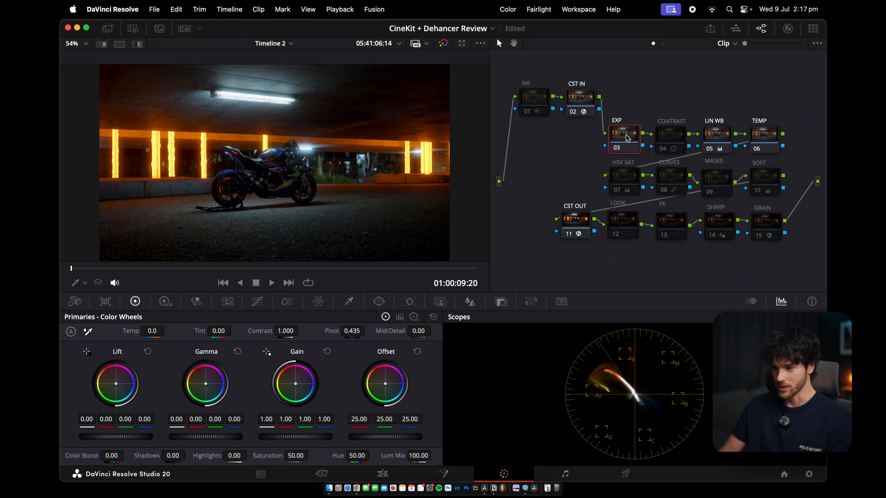
pyautogui.click(669, 143)
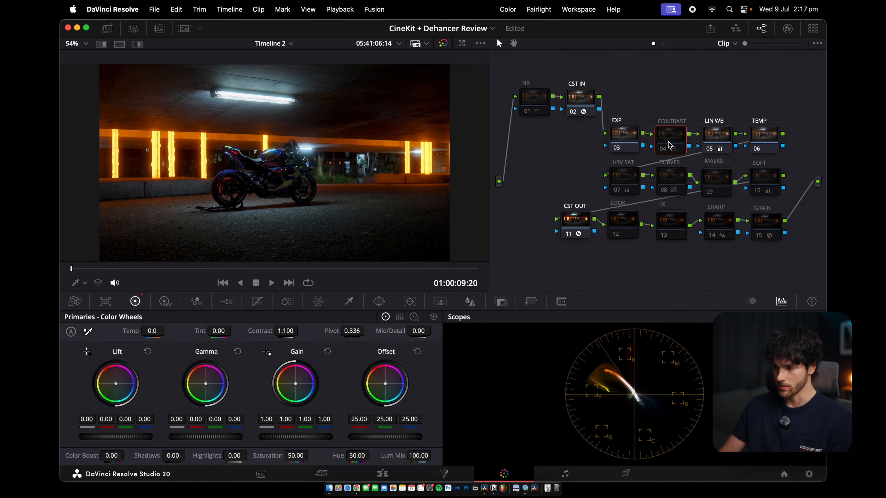
pyautogui.press('super+d')
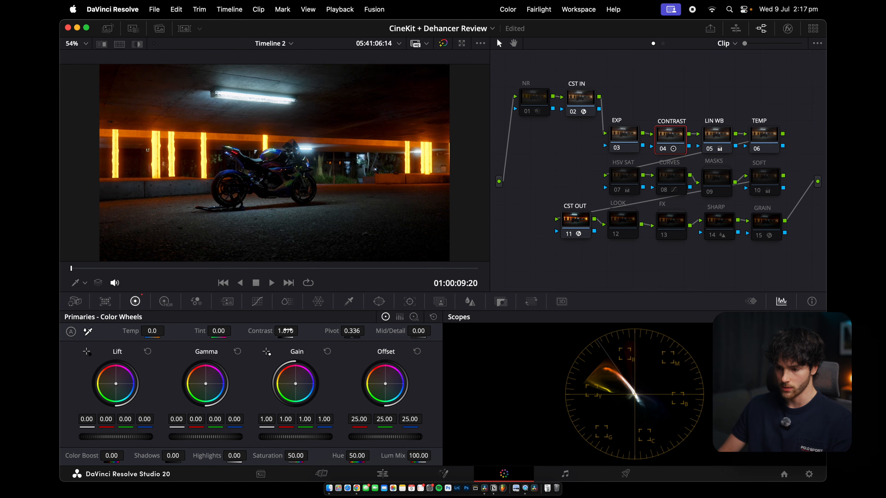
# Push the LIN WB node's gain wheel slightly toward blue, to about 0.95 red, 1.01 green, 1.06 blue
pyautogui.press('super+f')
pyautogui.press('super+f')
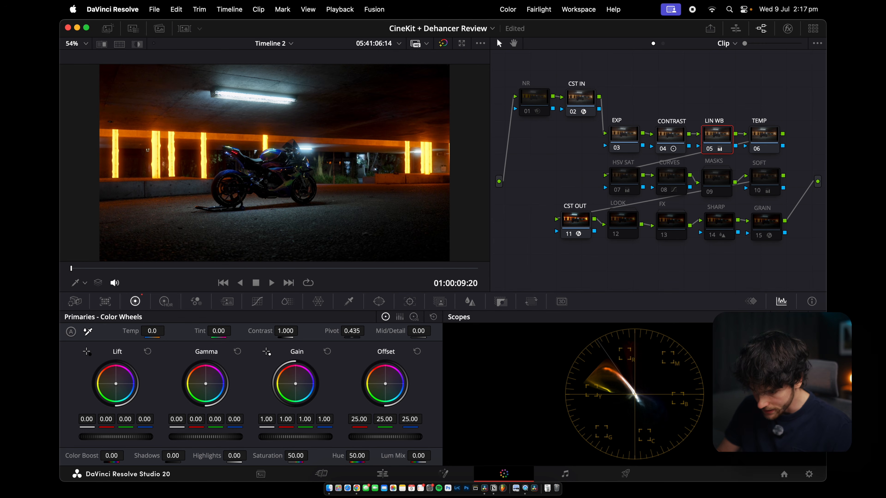
pyautogui.moveTo(295, 383); pyautogui.dragTo(296, 384)
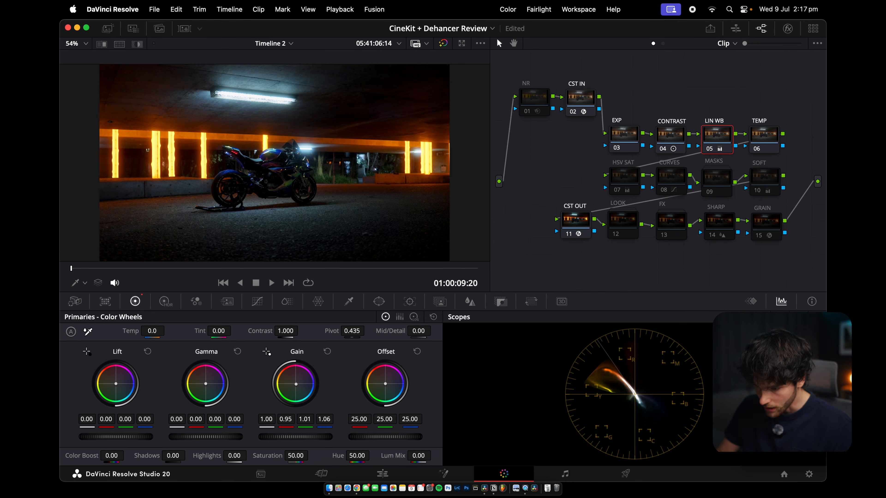
# Preview the graded garage shot full screen and inspect the CURVES and SOFT nodes
pyautogui.press('super+f')
pyautogui.press('super+f')
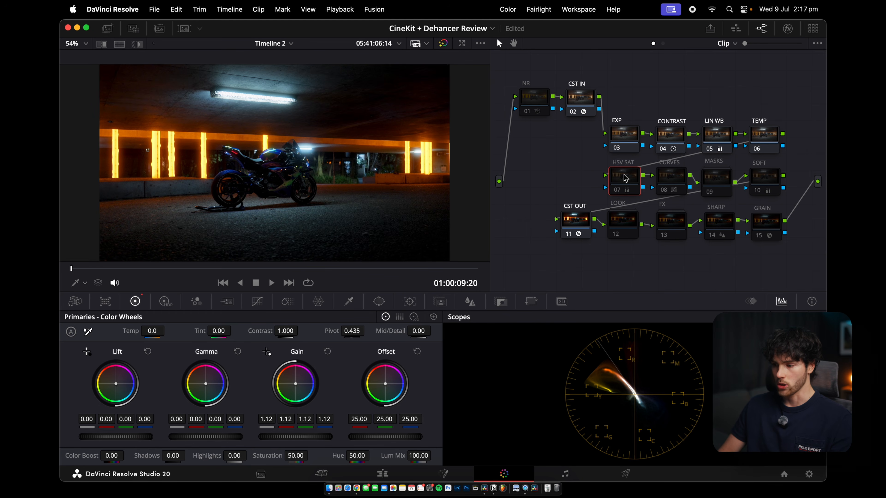
pyautogui.click(665, 178)
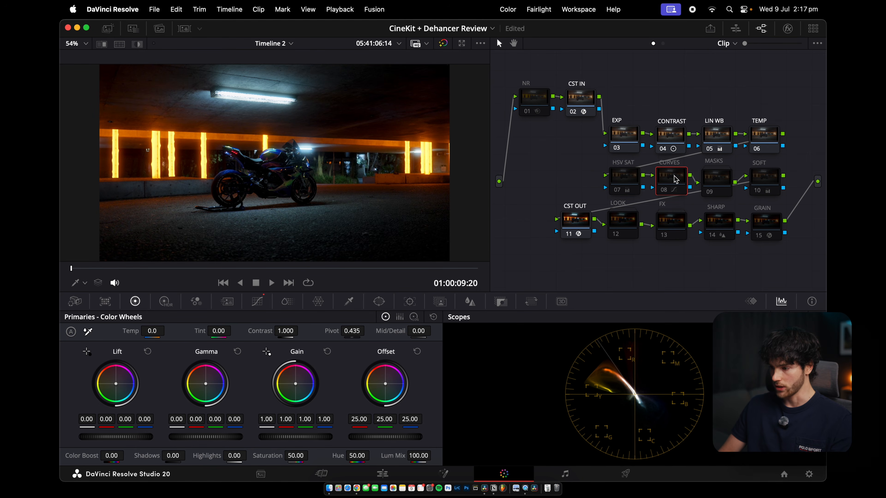
pyautogui.click(766, 181)
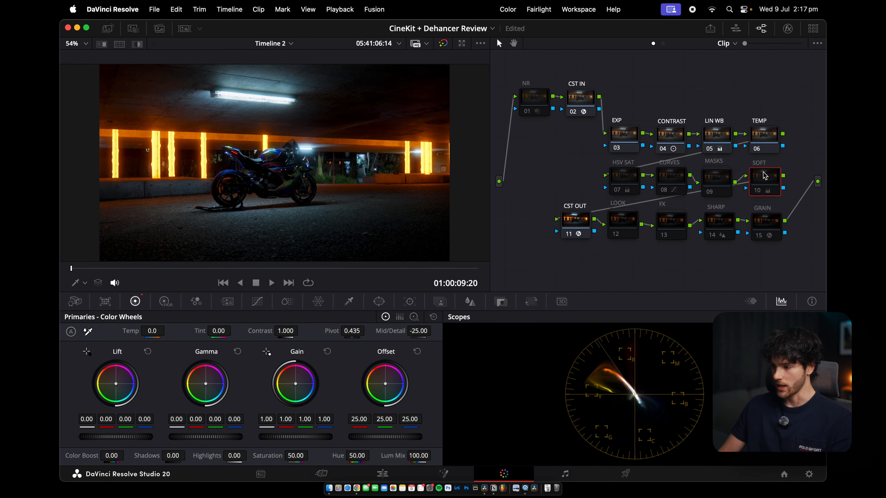
# Enable the LOOK node, open it to choose between its 709 LUT 1 and KODAK nodes, and preview full screen
pyautogui.click(618, 222)
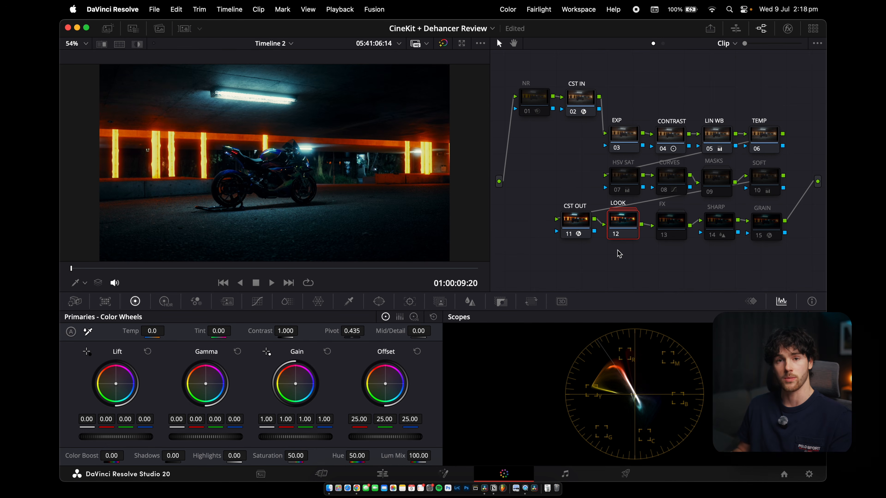
pyautogui.doubleClick(626, 225)
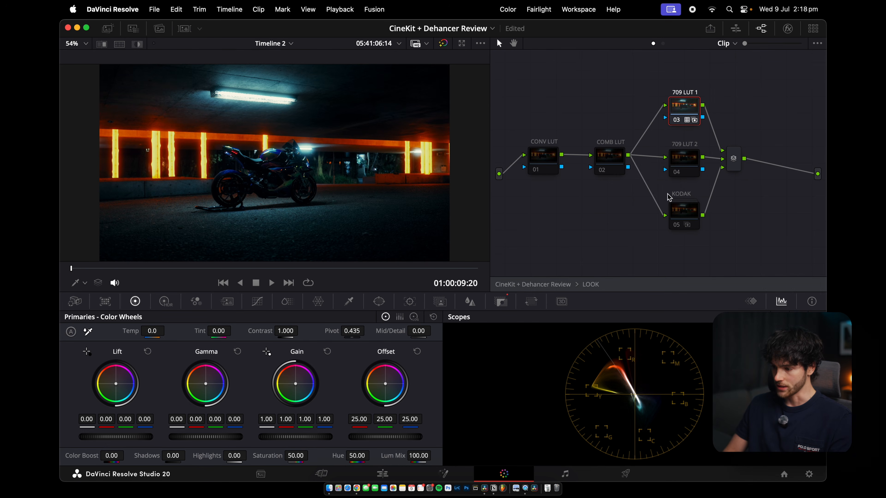
pyautogui.click(685, 213)
pyautogui.click(685, 99)
pyautogui.click(682, 213)
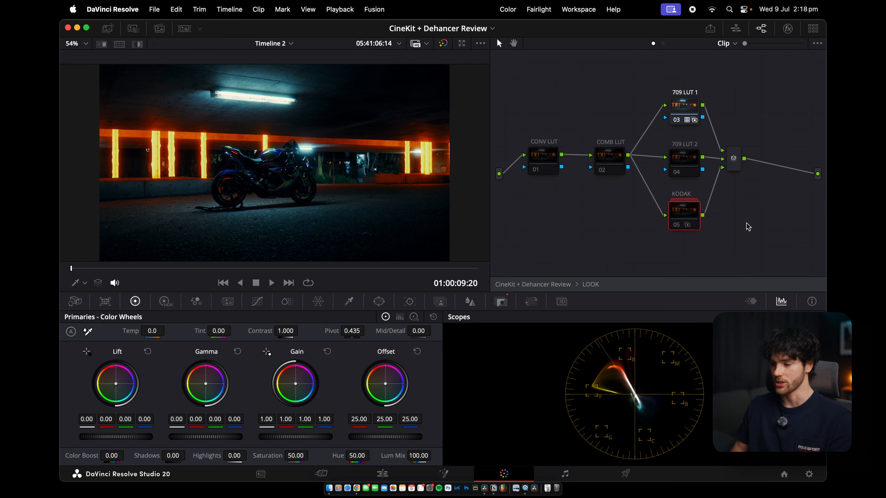
pyautogui.press('super+f')
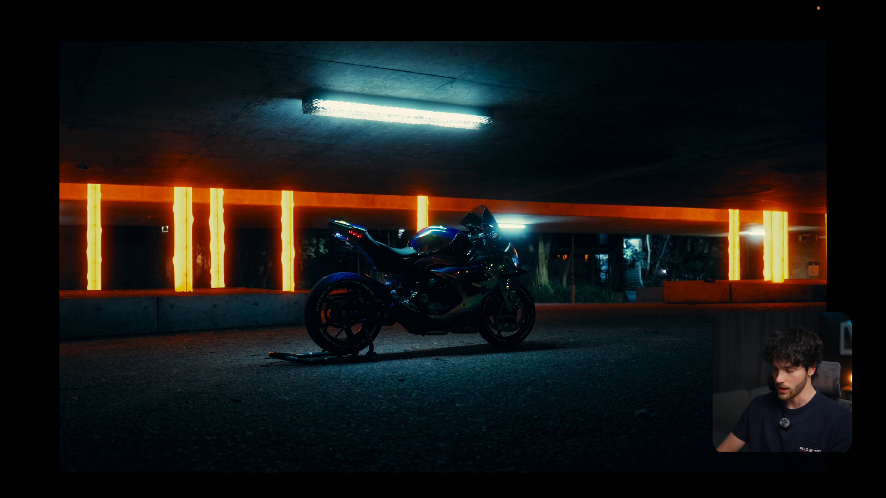
pyautogui.press('super+f')
pyautogui.press('super+d')
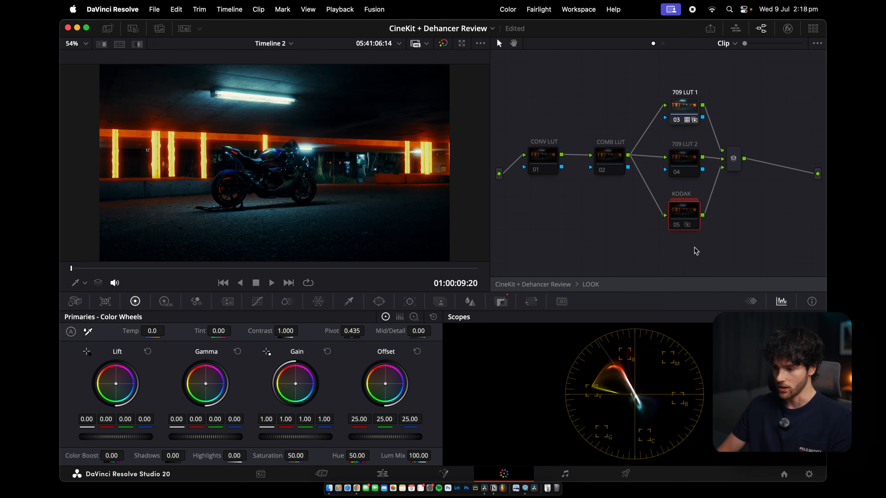
# Open the FX group and disable its VIGNETTE, RADIAL, BLOOM and HALATION nodes
pyautogui.doubleClick(566, 285)
pyautogui.doubleClick(668, 233)
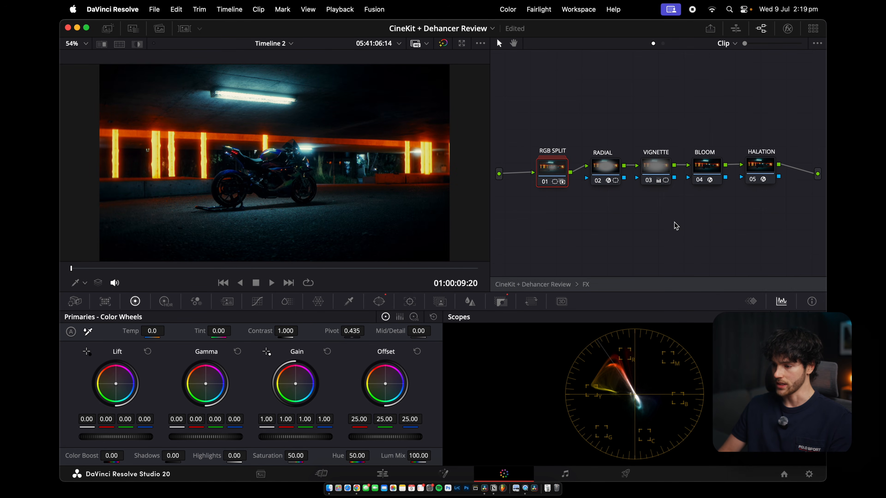
pyautogui.click(666, 175)
pyautogui.press('super+d')
pyautogui.click(614, 175)
pyautogui.press('super+d')
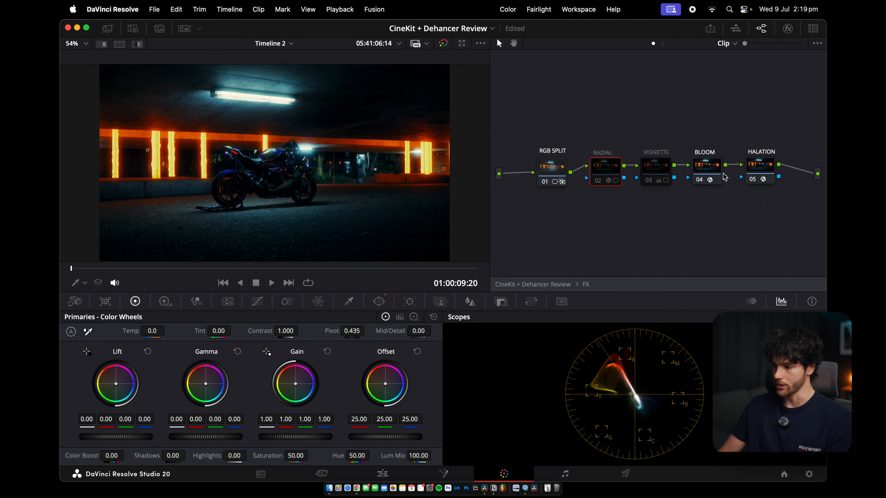
pyautogui.click(710, 174)
pyautogui.press('super+d')
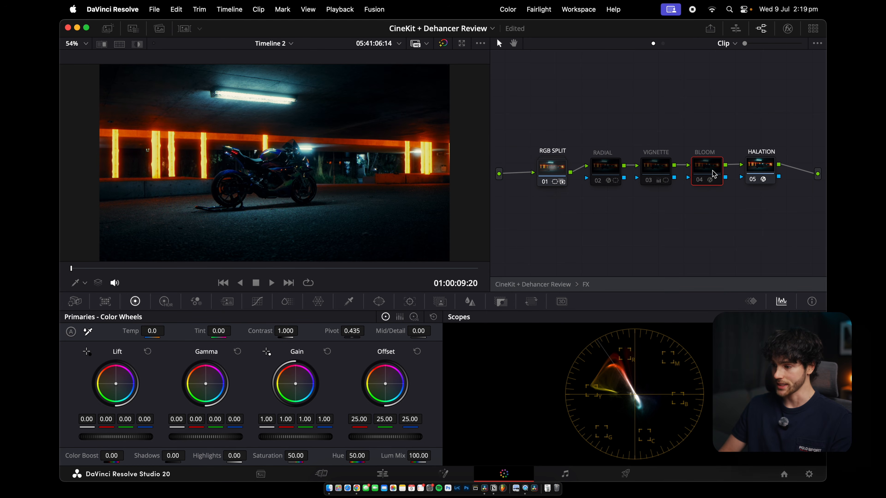
pyautogui.click(769, 169)
pyautogui.press('super+d')
pyautogui.click(558, 170)
pyautogui.press('super+f')
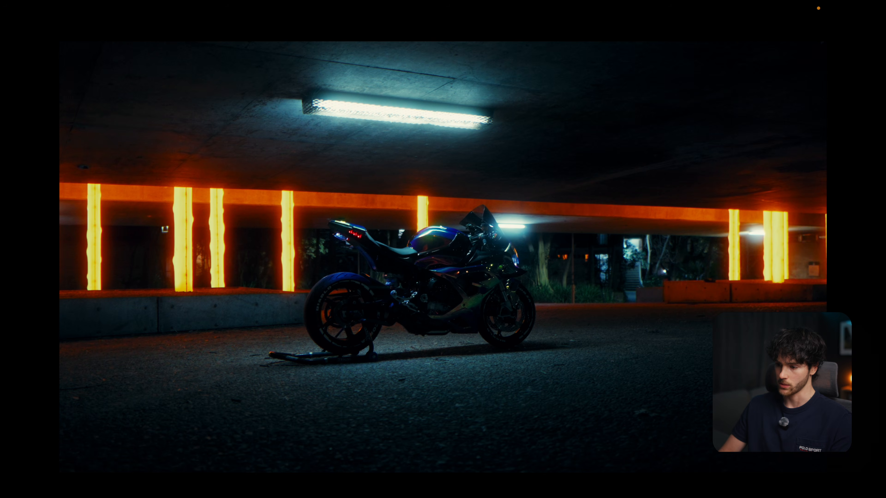
# Enable the NR noise reduction node and compare the grade full screen
pyautogui.press('super+f')
pyautogui.press('super+f')
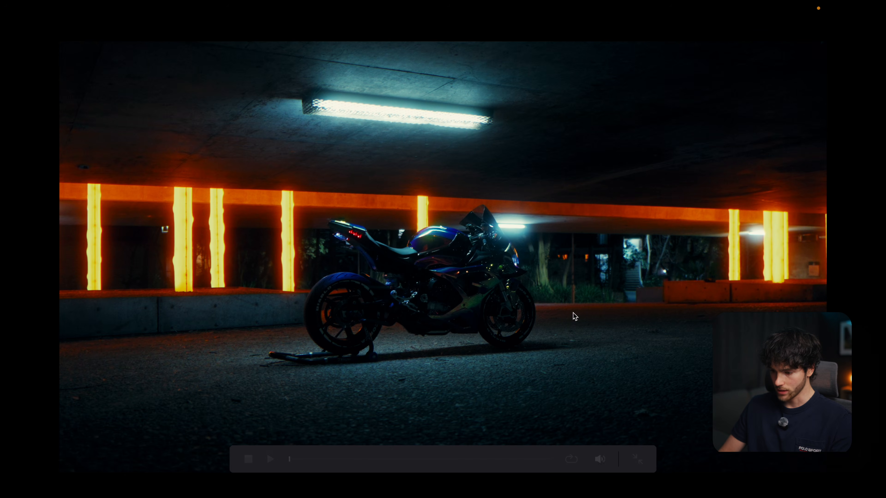
pyautogui.press('super+f')
pyautogui.click(535, 104)
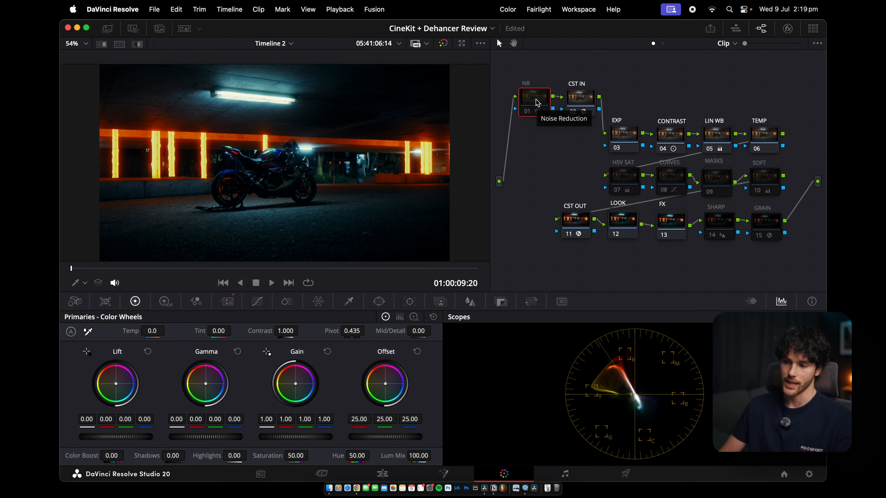
pyautogui.press('super+d')
pyautogui.press('super+f')
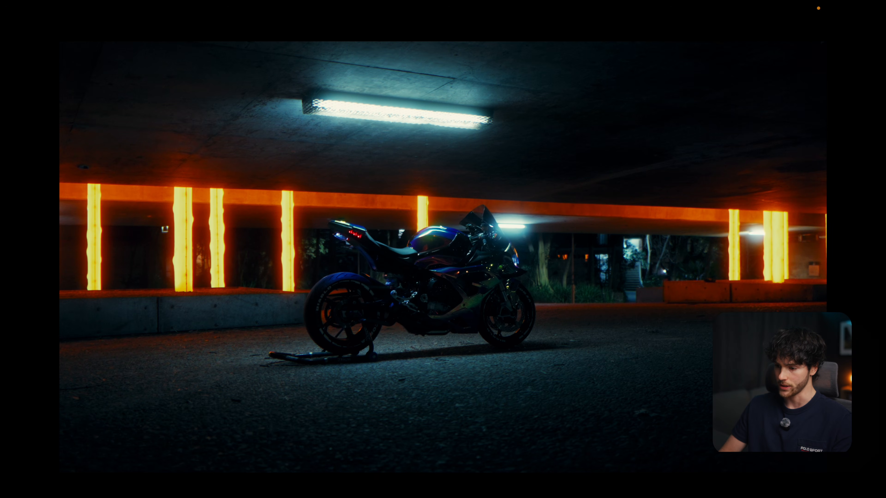
pyautogui.press('super+f')
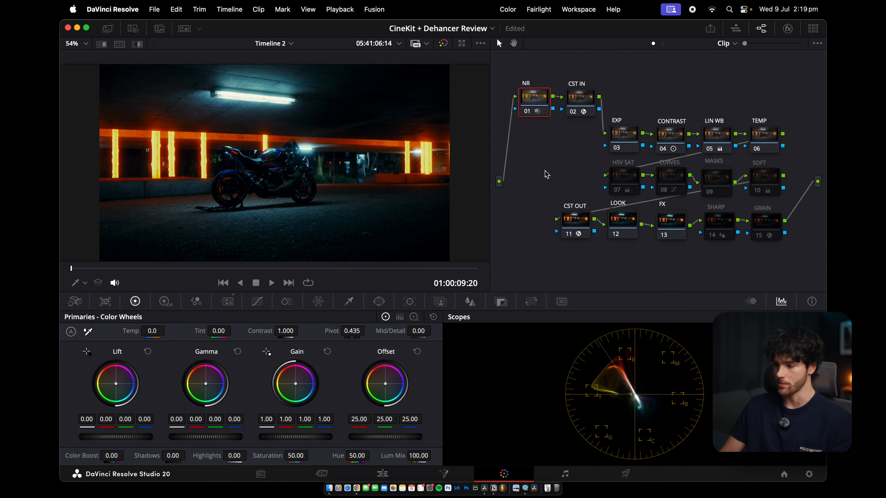
# Select the SHARP node and preview the garage grade full screen
pyautogui.click(724, 229)
pyautogui.press('super+f')
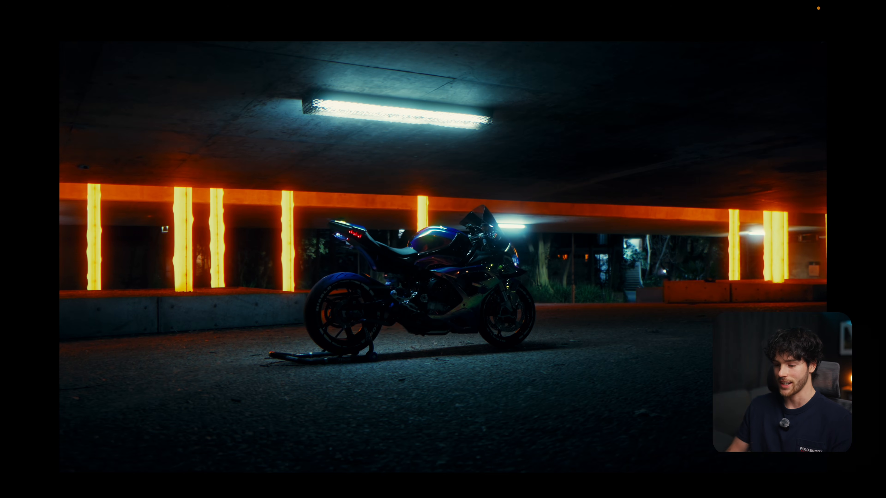
pyautogui.press('super+f')
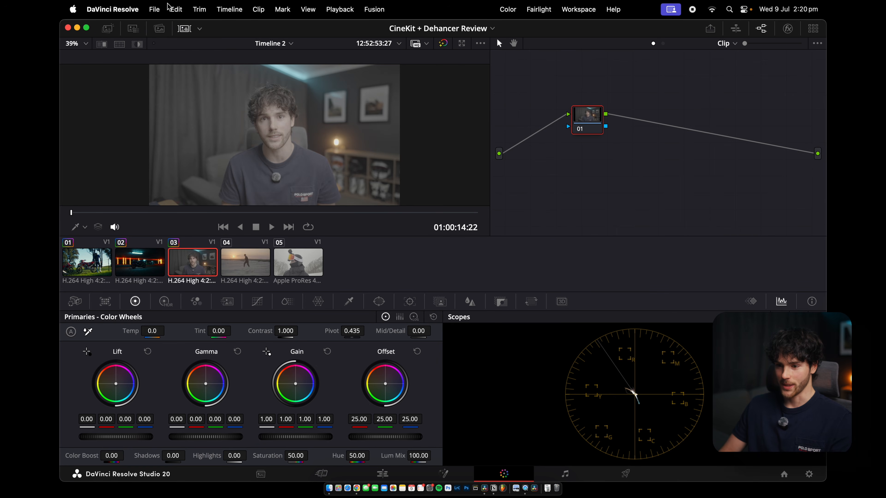
# On the third clip, the talking-head shot, select the EXP node and lower its lift slightly
pyautogui.click(185, 29)
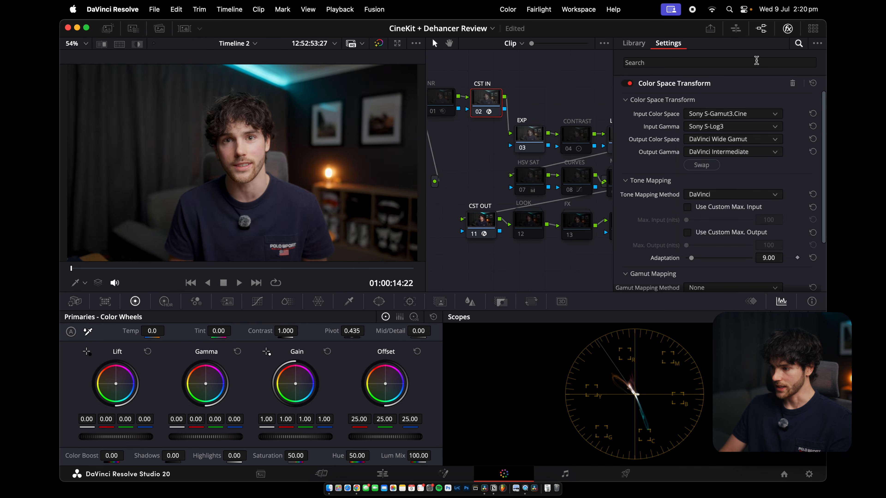
pyautogui.click(787, 30)
pyautogui.click(634, 137)
pyautogui.moveTo(116, 437); pyautogui.dragTo(112, 437)
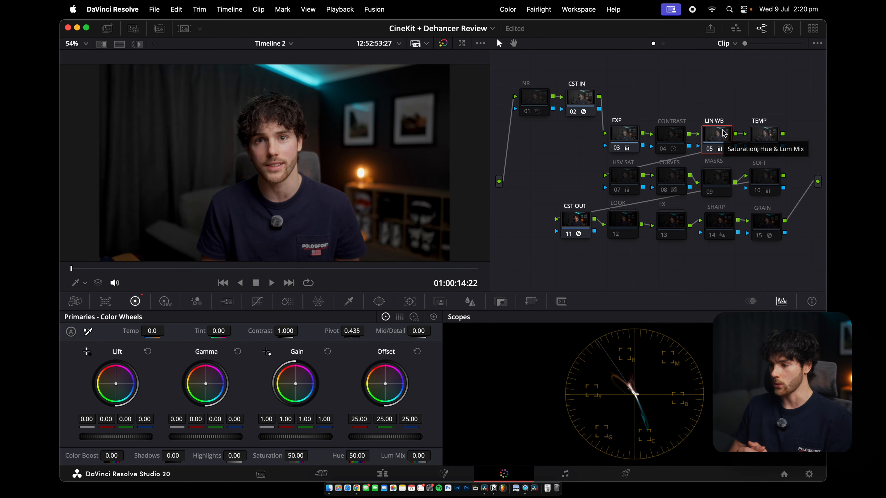
# Shape the CURVES node's custom curve, pulling the black point down and the white point up slightly
pyautogui.click(671, 178)
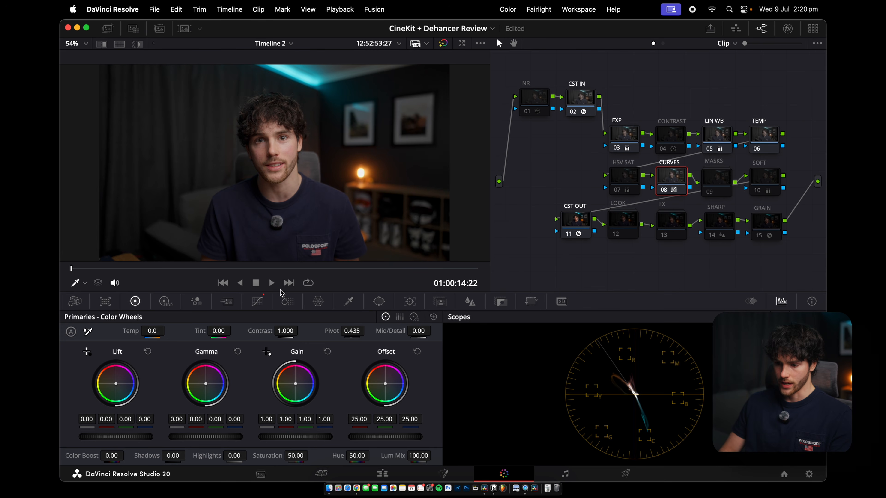
pyautogui.click(255, 303)
pyautogui.moveTo(142, 428); pyautogui.dragTo(138, 427)
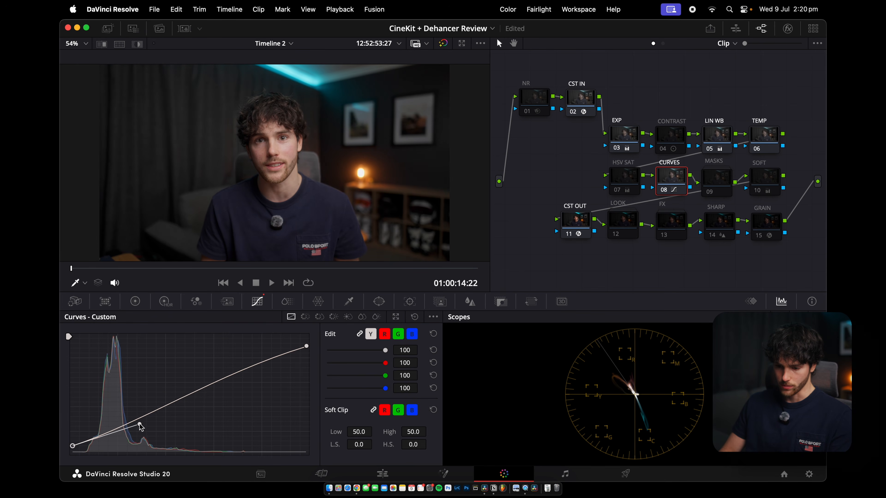
pyautogui.moveTo(72, 446); pyautogui.dragTo(72, 451)
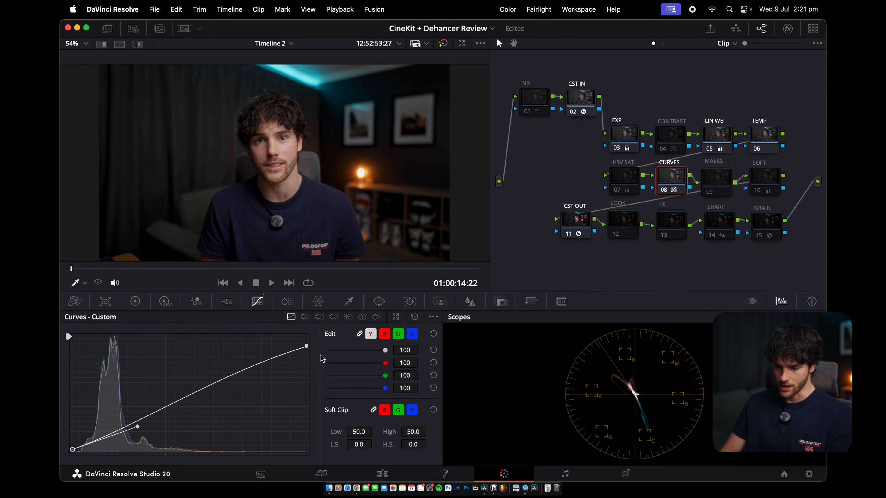
pyautogui.moveTo(307, 347); pyautogui.dragTo(308, 345)
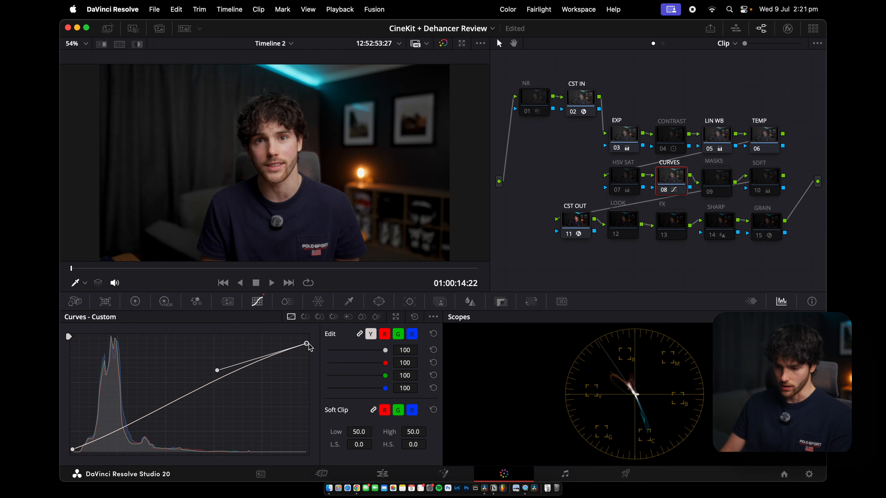
pyautogui.moveTo(216, 370); pyautogui.dragTo(215, 371)
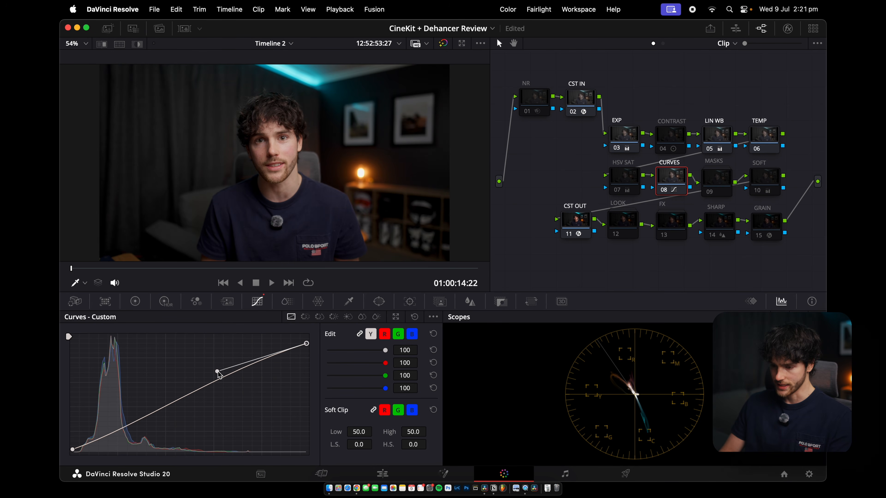
# Open the LOOK group and set the 709 LUT 1 node's key output gain to 0.4
pyautogui.click(768, 172)
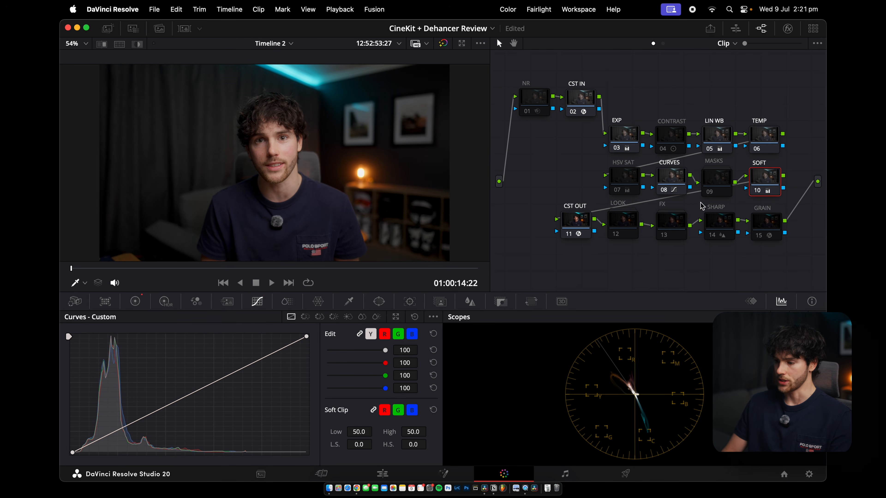
pyautogui.click(624, 228)
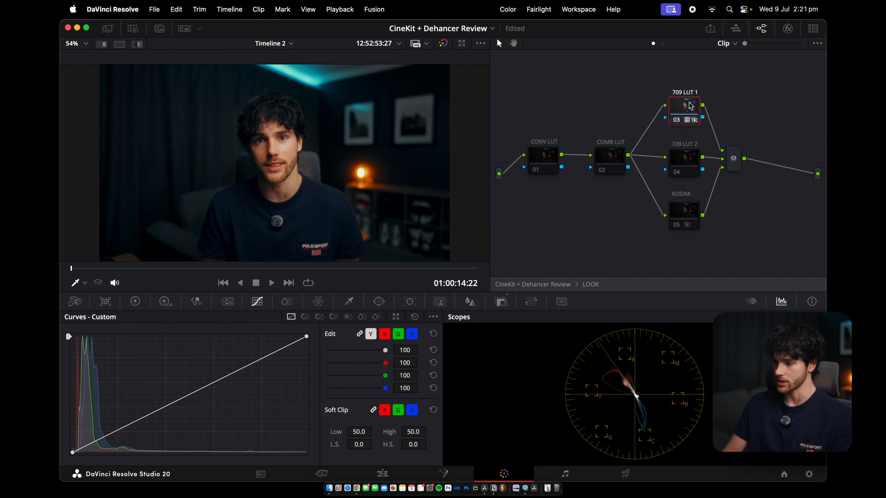
pyautogui.click(511, 304)
pyautogui.click(329, 395)
pyautogui.write('0.4')
pyautogui.press('Return')
# Set the KODAK node's key output gain to 0.15 and preview it full screen
pyautogui.click(683, 218)
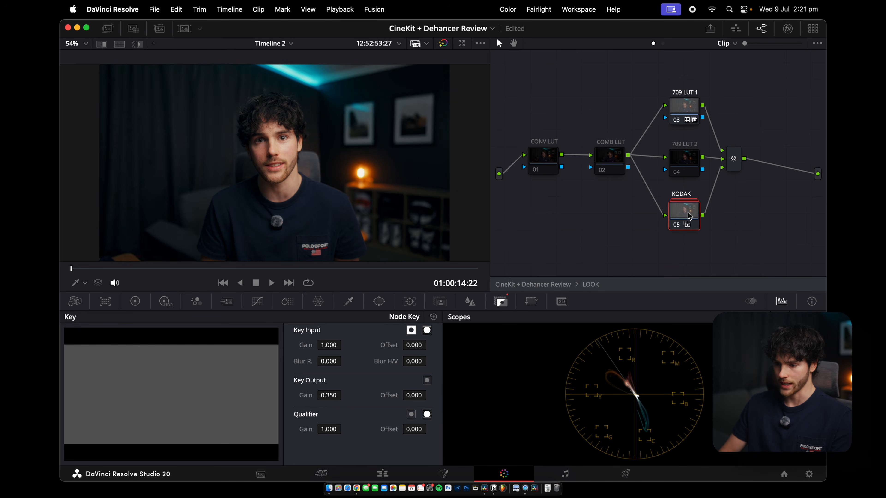
pyautogui.press('super+f')
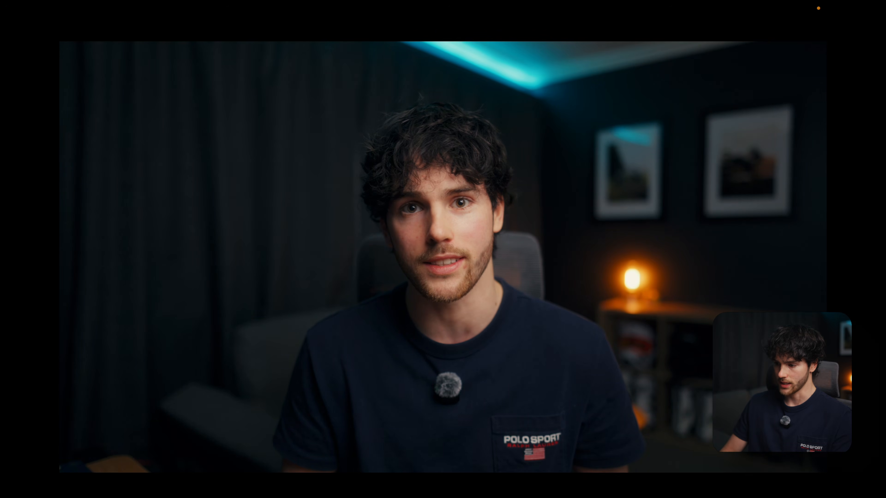
pyautogui.press('super+f')
pyautogui.click(329, 395)
pyautogui.write('0.15')
pyautogui.press('Return')
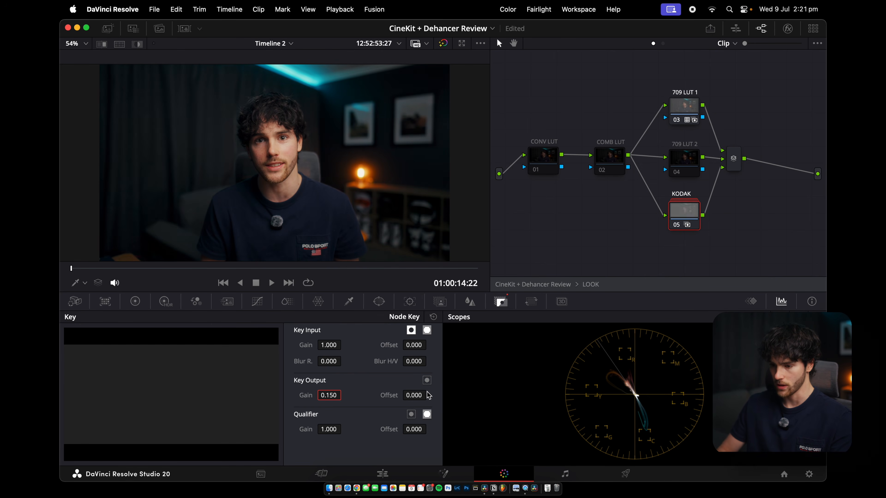
pyautogui.press('super+f')
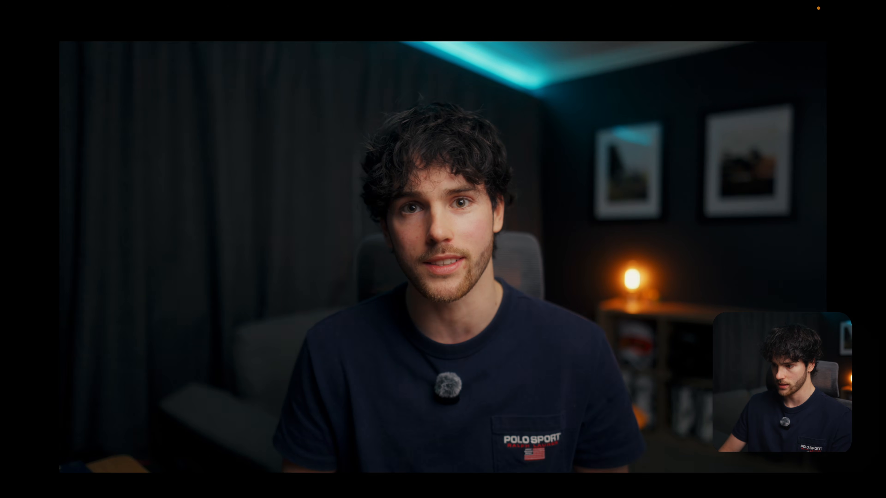
pyautogui.press('super+f')
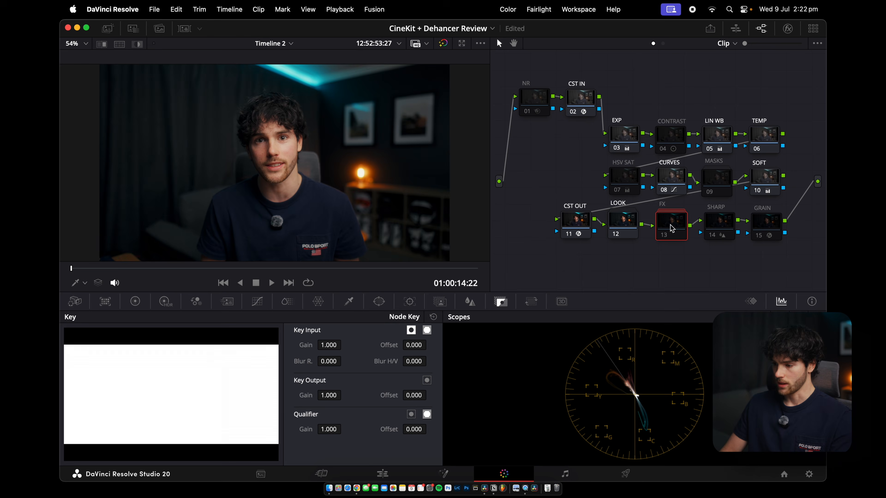
# Review the FX group's RADIAL, VIGNETTE, BLOOM and HALATION nodes, then open the MASKS group
pyautogui.press('super+d')
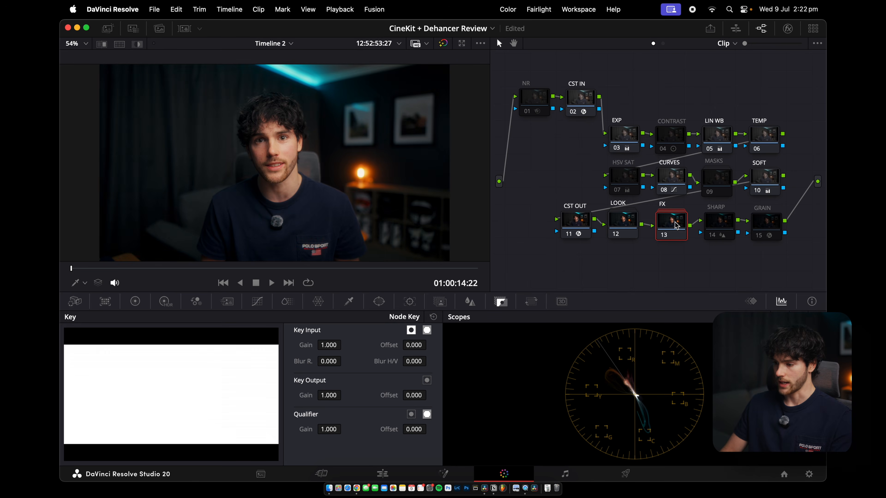
pyautogui.doubleClick(676, 225)
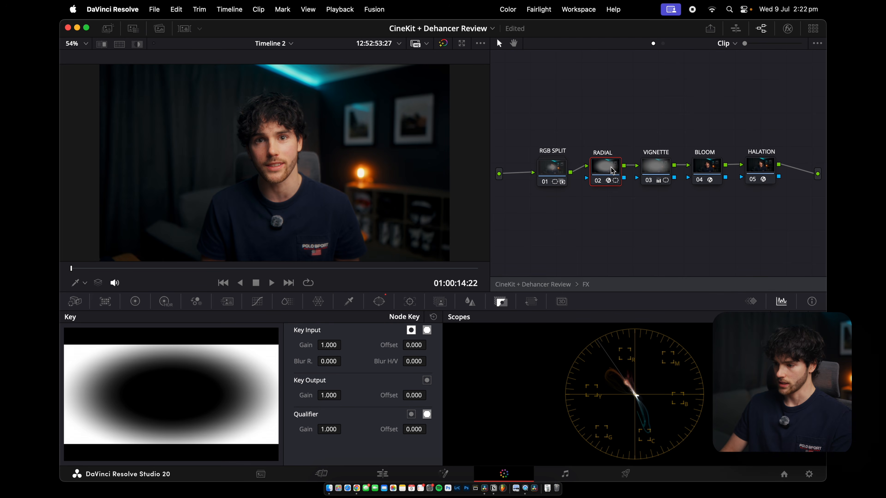
pyautogui.click(659, 166)
pyautogui.click(712, 167)
pyautogui.click(763, 168)
pyautogui.doubleClick(558, 285)
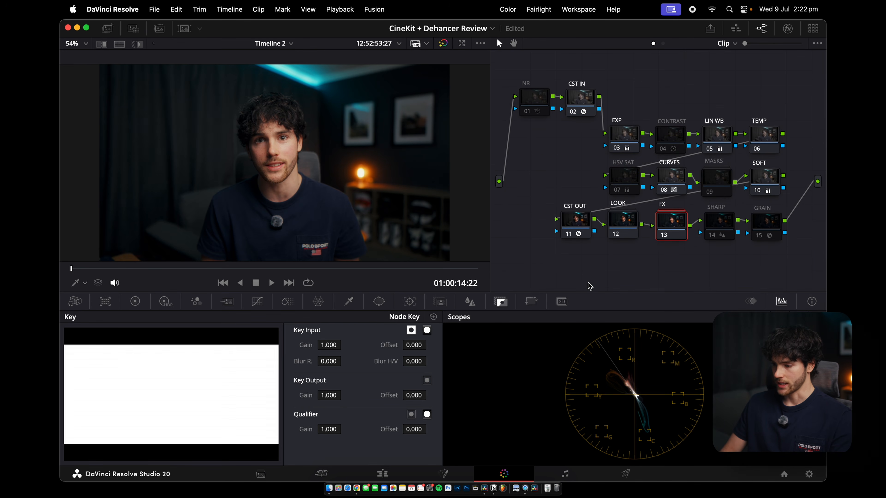
pyautogui.doubleClick(717, 180)
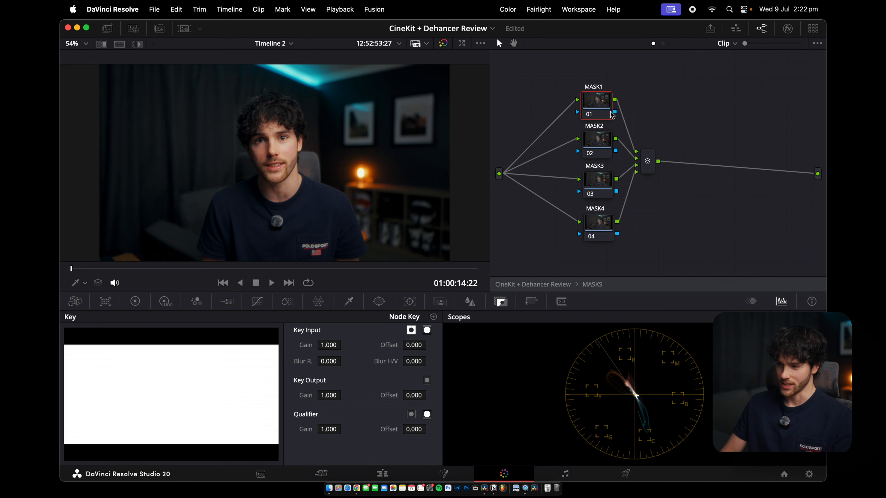
# Draw a circular window around the subject's head and shoulders on the MASK1 node, widening its softness
pyautogui.click(379, 301)
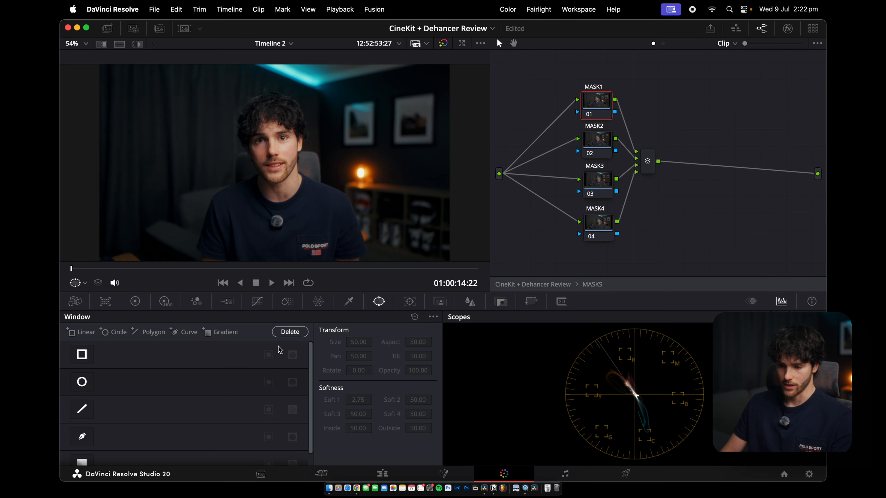
pyautogui.click(82, 382)
pyautogui.moveTo(333, 163); pyautogui.dragTo(378, 164)
pyautogui.moveTo(327, 162); pyautogui.dragTo(339, 163)
pyautogui.moveTo(274, 215); pyautogui.dragTo(275, 264)
pyautogui.moveTo(277, 179); pyautogui.dragTo(275, 206)
pyautogui.click(269, 382)
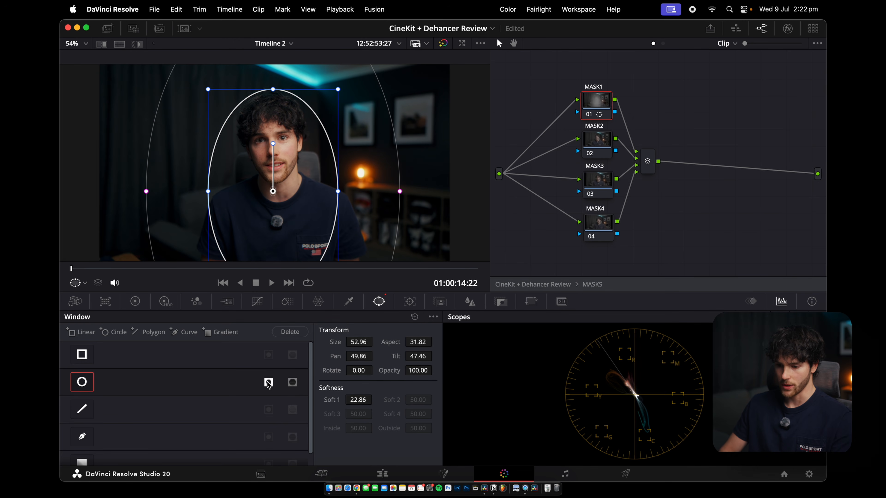
# Toggle the whole grade off and on to compare the talking-head clip before and after
pyautogui.click(135, 301)
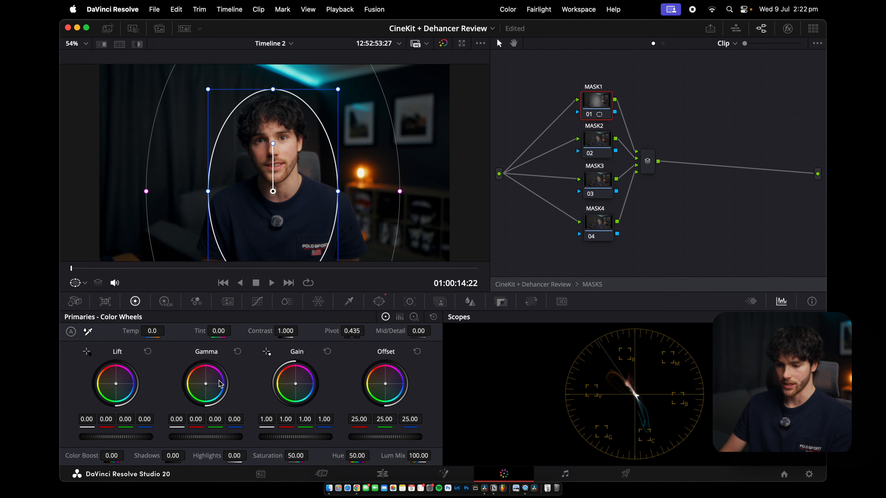
pyautogui.moveTo(206, 437); pyautogui.dragTo(204, 437)
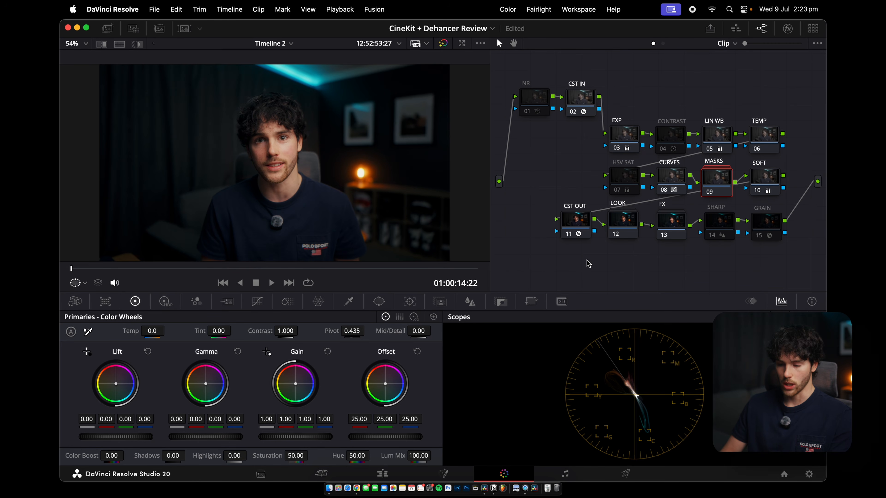
pyautogui.hotkey('shift', 'd')
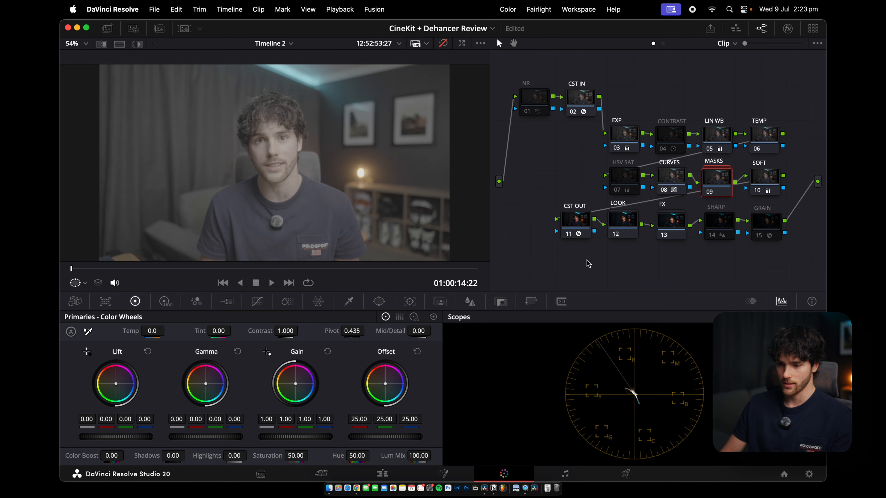
pyautogui.hotkey('shift', 'd')
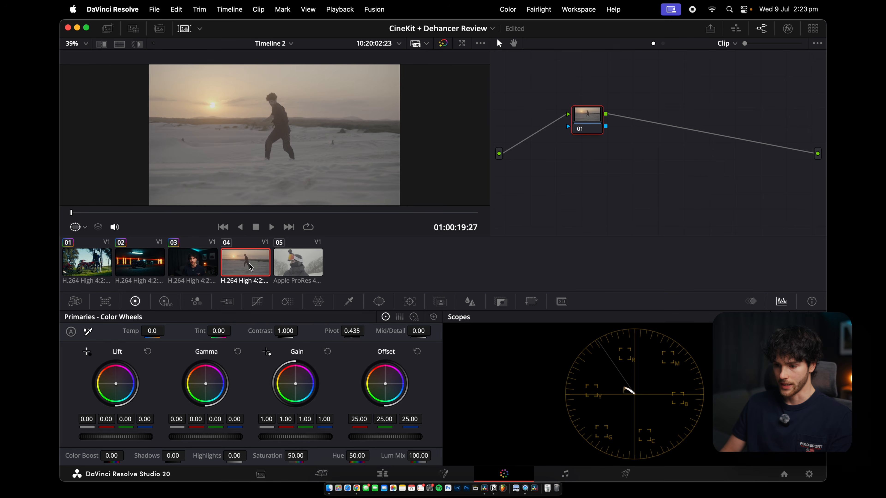
# Apply the JAY's CineKit powergrade from the gallery to the sand dune clip
pyautogui.click(108, 28)
pyautogui.moveTo(248, 83); pyautogui.dragTo(421, 104)
pyautogui.click(184, 29)
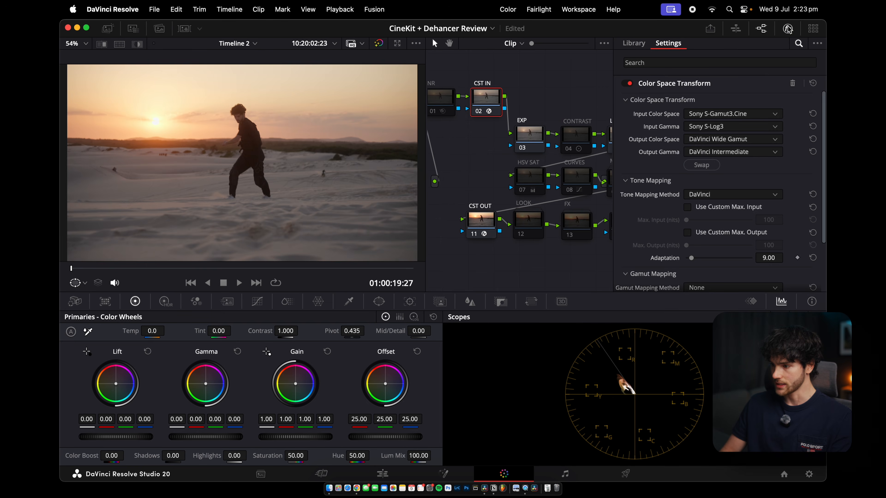
pyautogui.click(787, 28)
# On the EXP node, lower the lift to -0.02 and raise the gain to 1.04
pyautogui.click(624, 136)
pyautogui.moveTo(116, 437); pyautogui.dragTo(111, 437)
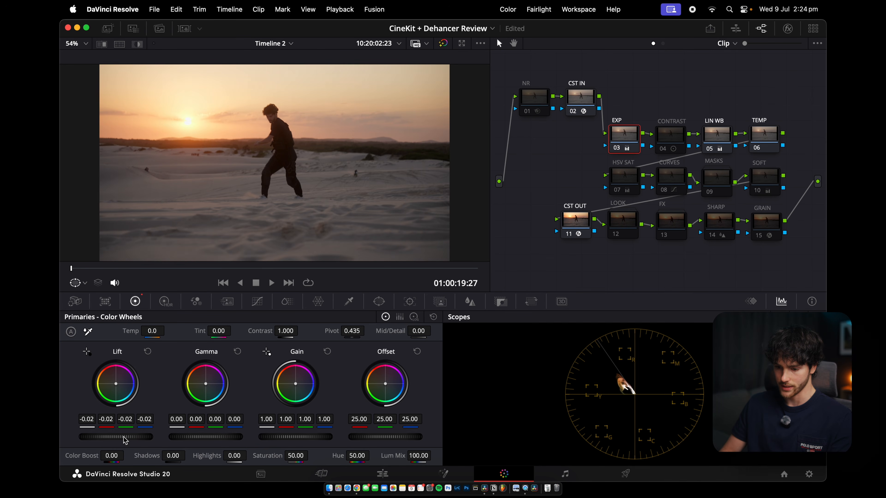
pyautogui.click(165, 301)
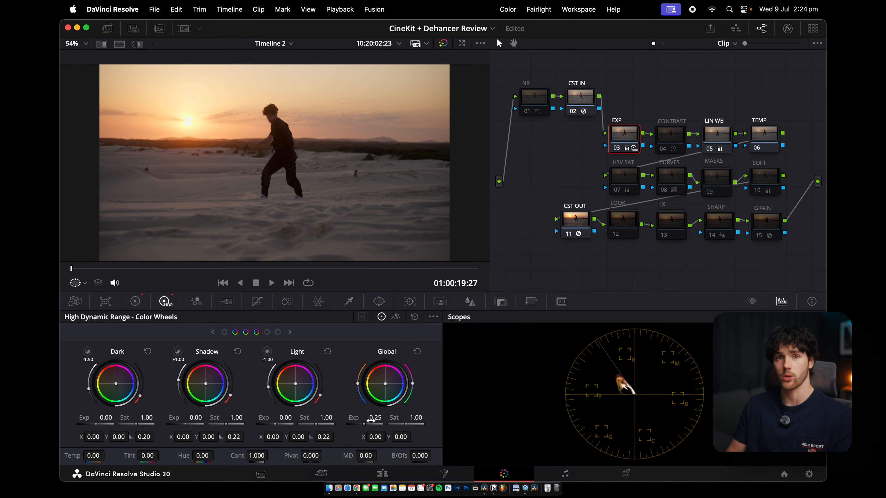
pyautogui.click(135, 301)
pyautogui.moveTo(295, 436); pyautogui.dragTo(301, 437)
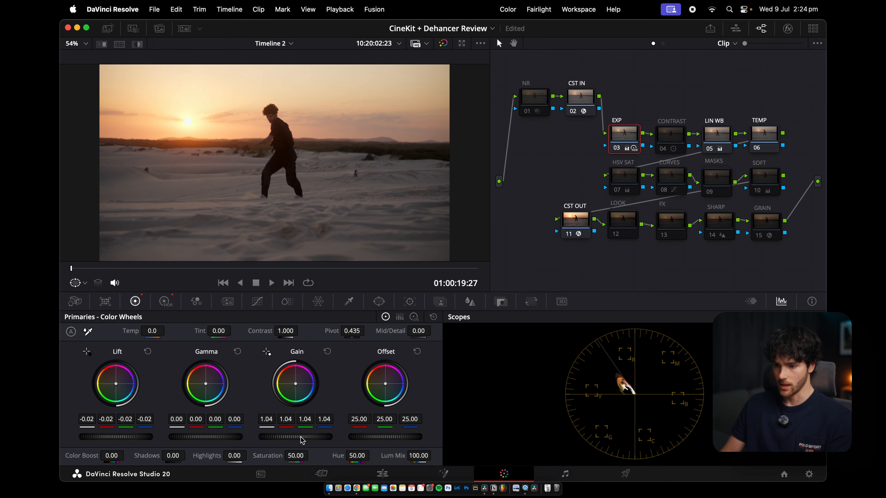
# Shift the LIN WB node's gain wheel slightly toward blue
pyautogui.click(731, 120)
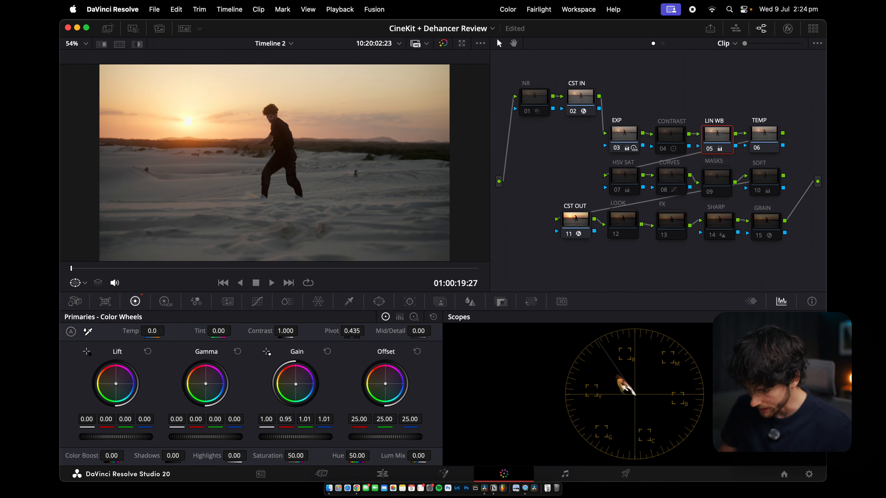
pyautogui.moveTo(296, 388); pyautogui.dragTo(298, 388)
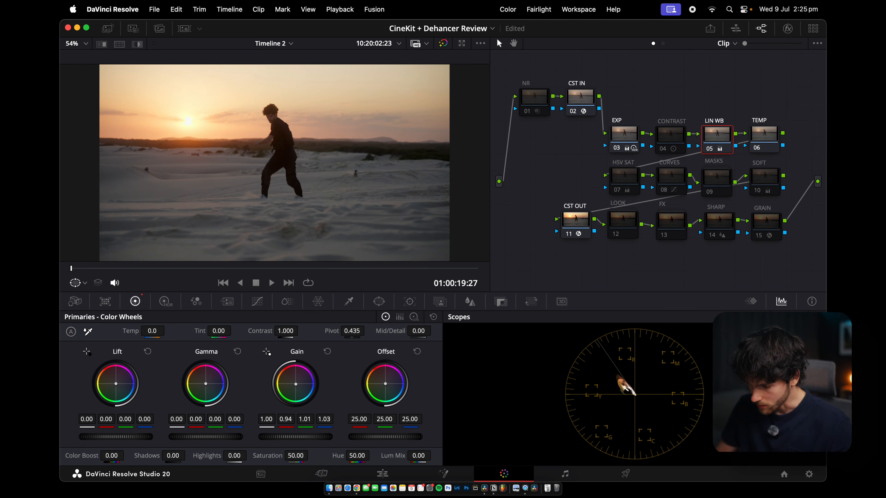
# Select the HSV SAT node and preview the sand dune clip full screen
pyautogui.click(631, 180)
pyautogui.press('super+f')
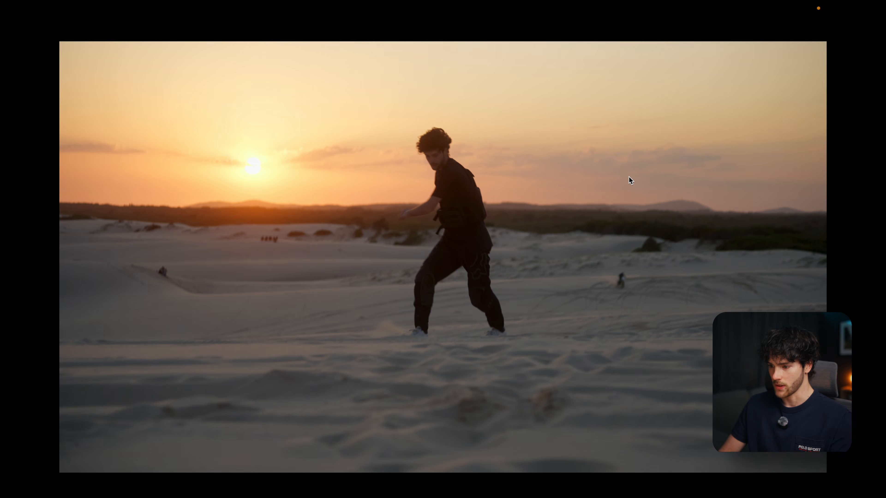
pyautogui.press('Escape')
# Lower the white point of the CURVES node's custom curve and preview the result full screen
pyautogui.click(673, 180)
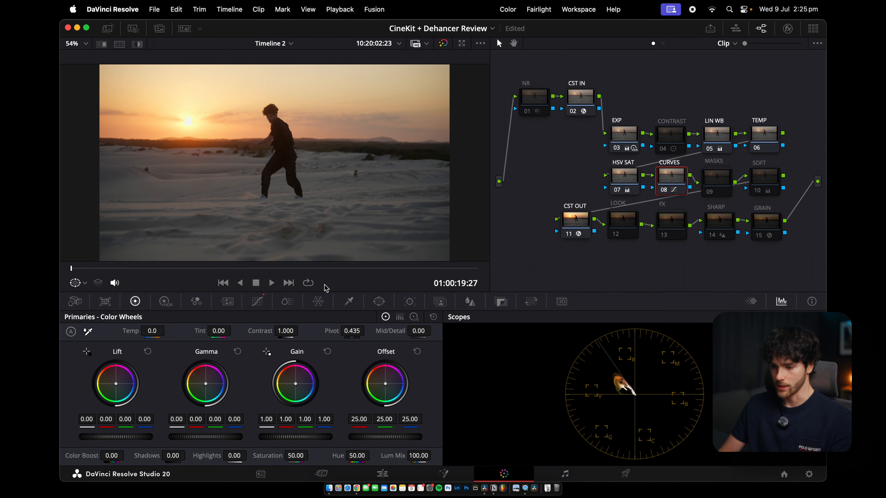
pyautogui.click(257, 302)
pyautogui.moveTo(307, 336); pyautogui.dragTo(309, 344)
pyautogui.click(72, 447)
pyautogui.moveTo(73, 447); pyautogui.dragTo(73, 448)
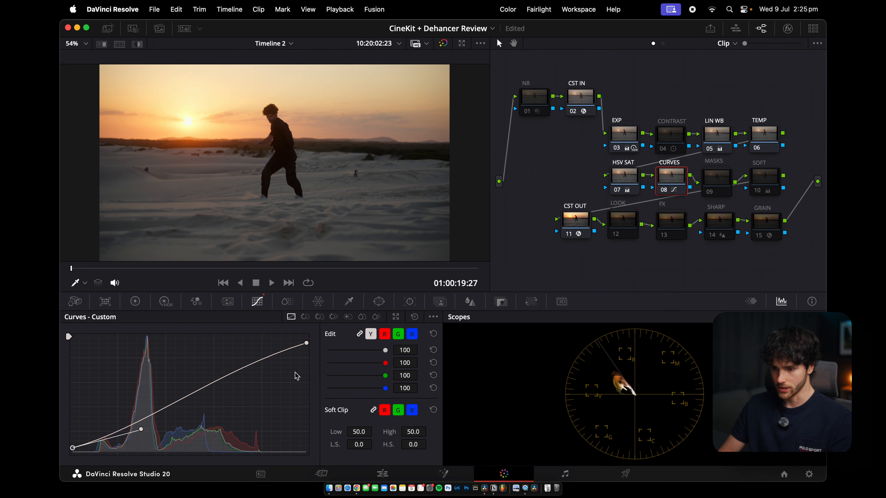
pyautogui.press('super+f')
pyautogui.press('super+f')
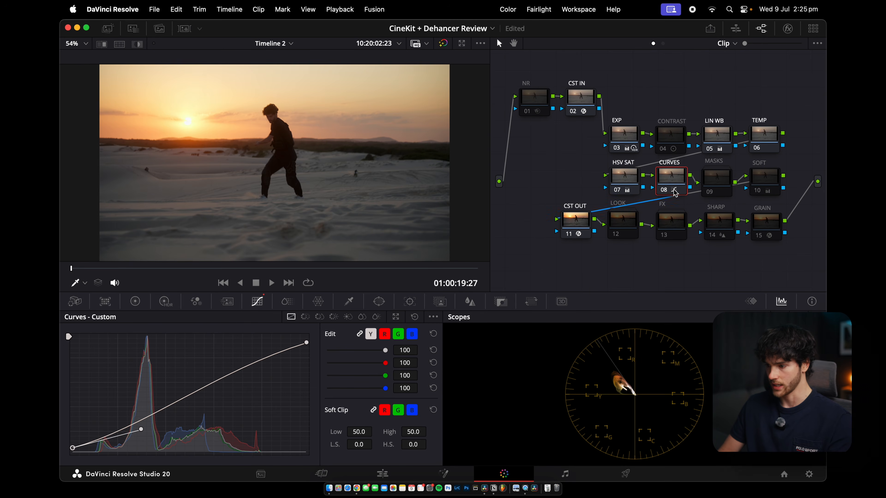
# Open the LOOK group and set the 709 LUT 1 node's key output gain to 0.65
pyautogui.click(764, 184)
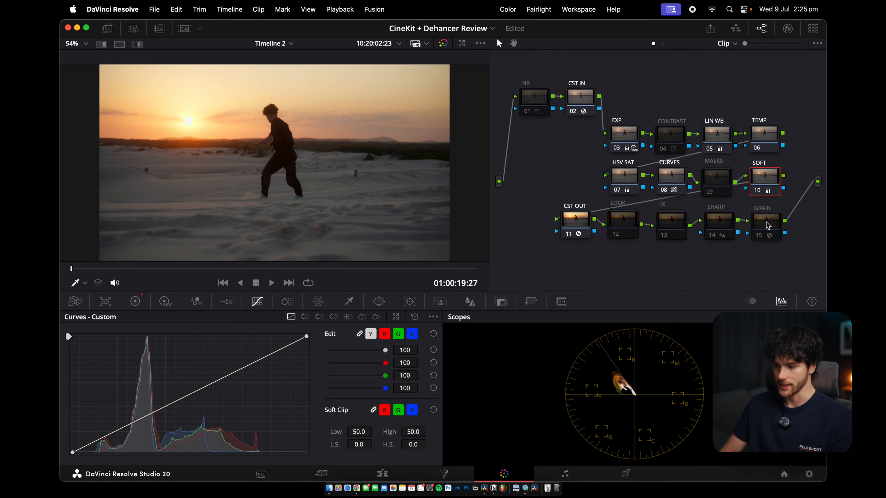
pyautogui.click(627, 226)
pyautogui.doubleClick(628, 226)
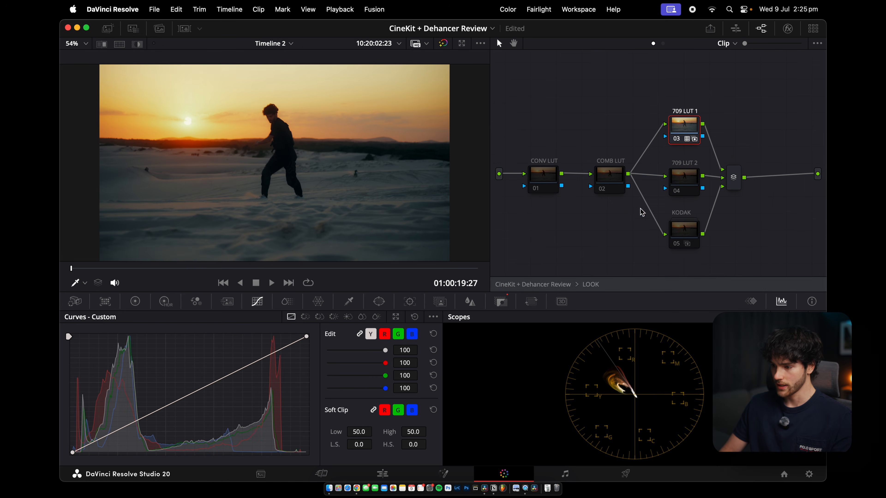
pyautogui.click(507, 301)
pyautogui.doubleClick(329, 395)
pyautogui.write('0.65')
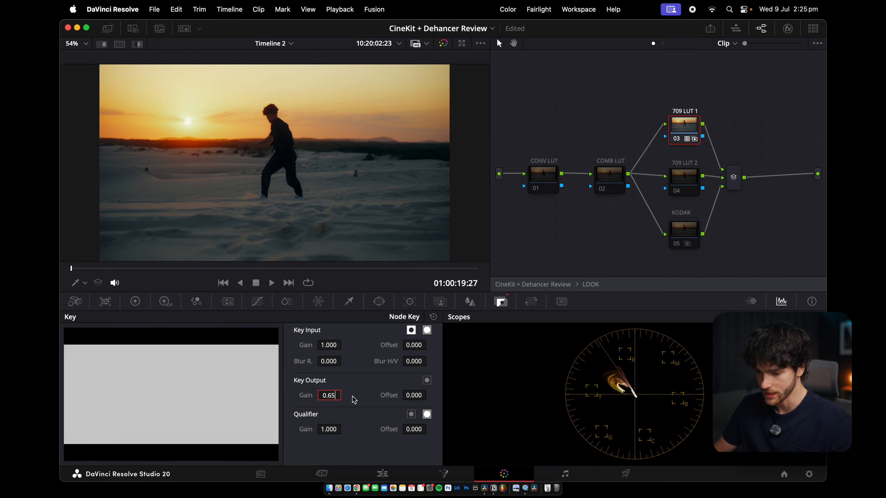
pyautogui.press('Return')
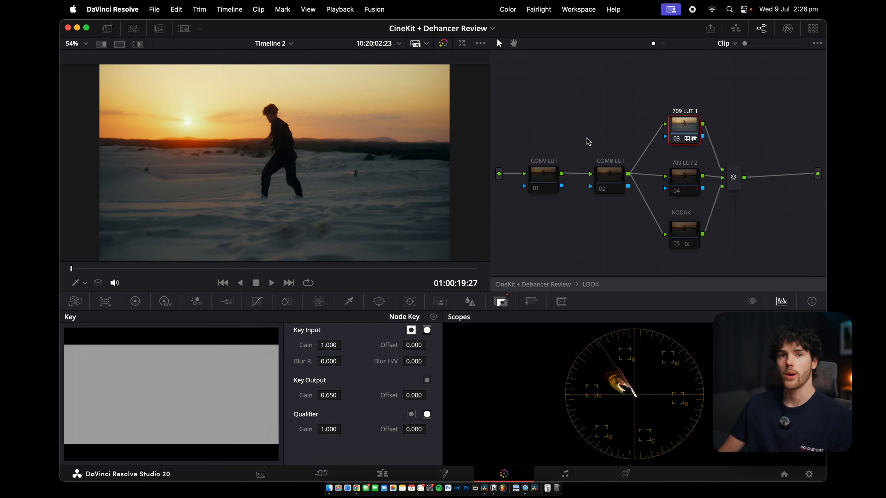
# Try several LUTs from the JAY v2 Rec.709 Creative LUTs folder on the 709 LUT 1 node
pyautogui.click(133, 28)
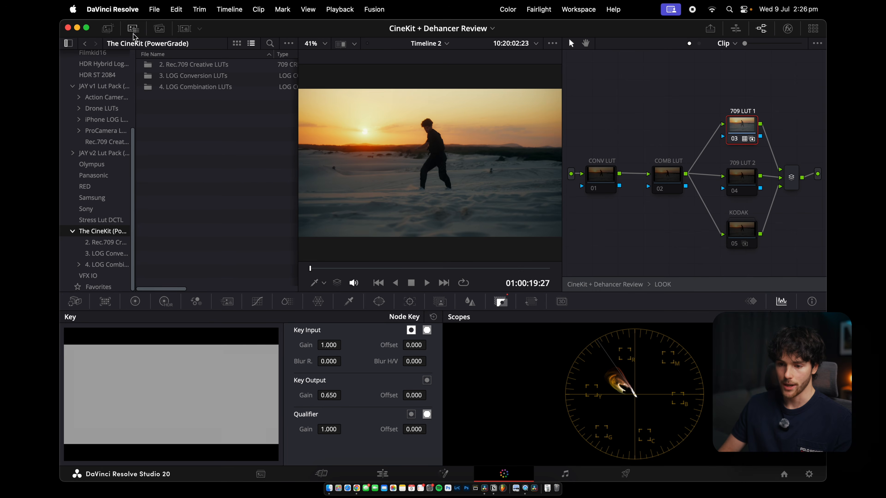
pyautogui.click(112, 154)
pyautogui.doubleClick(199, 111)
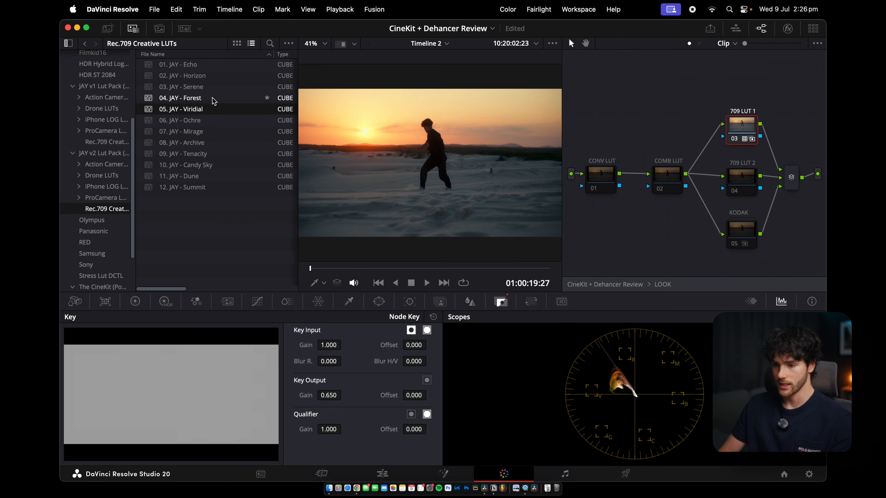
pyautogui.press('Up')
pyautogui.press('Up')
pyautogui.click(216, 153)
pyautogui.click(216, 165)
pyautogui.click(216, 176)
pyautogui.click(216, 188)
pyautogui.click(217, 120)
pyautogui.click(220, 98)
pyautogui.click(219, 87)
pyautogui.click(221, 76)
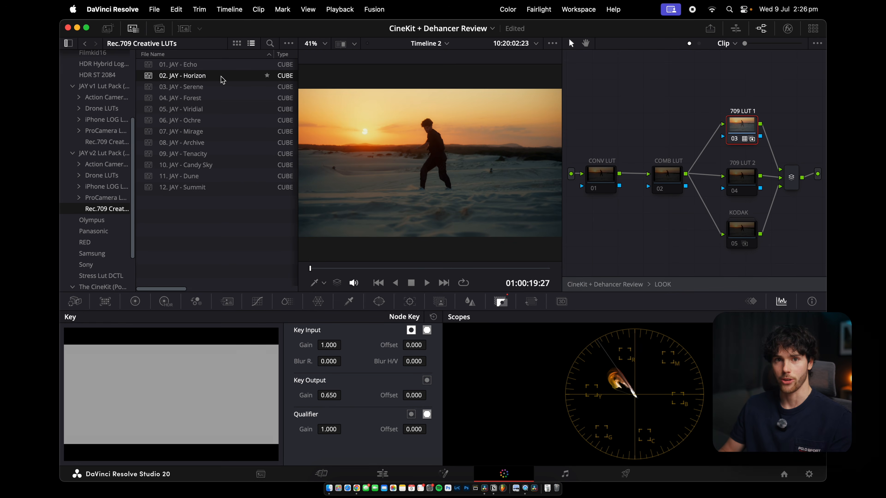
# Apply the JAY - Monarch LUT from The CineKit's 2. Rec.709 Creative LUTs folder to the 709 LUT 1 node
pyautogui.scroll(-5, 112, 223)
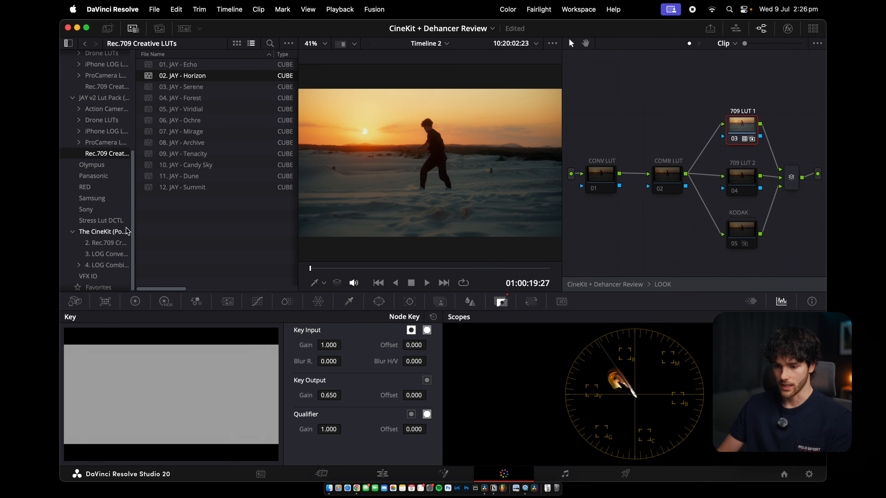
pyautogui.click(112, 231)
pyautogui.doubleClick(204, 66)
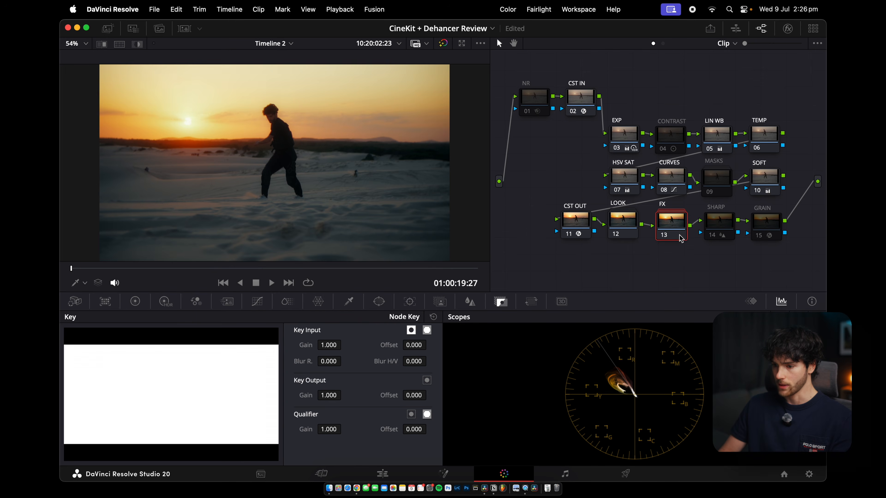
# Open the FX group and disable the VIGNETTE node
pyautogui.doubleClick(678, 234)
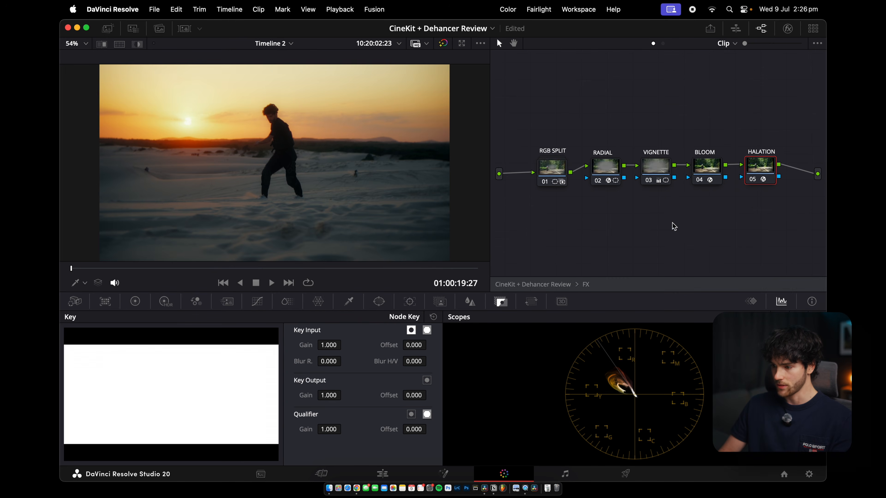
pyautogui.click(662, 176)
pyautogui.press('super+d')
pyautogui.click(608, 170)
pyautogui.press('super+d')
pyautogui.press('super+d')
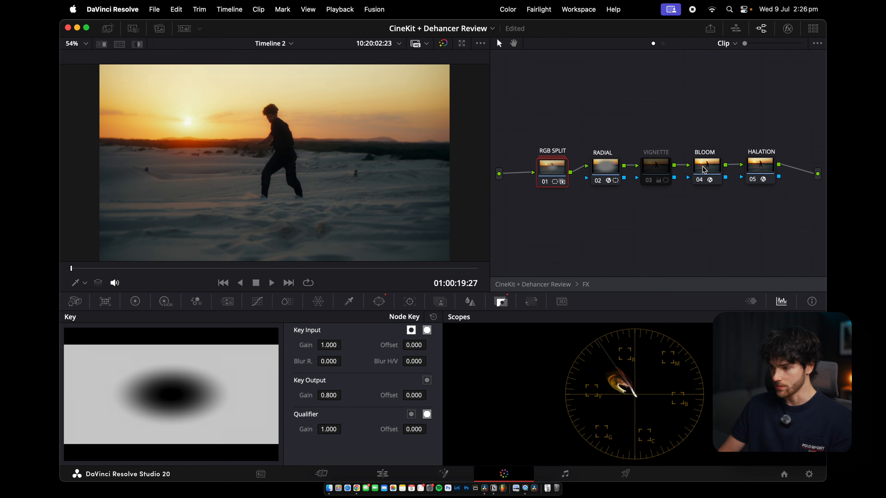
# Toggle the BLOOM node off and back on
pyautogui.click(712, 168)
pyautogui.press('super+d')
pyautogui.click(753, 170)
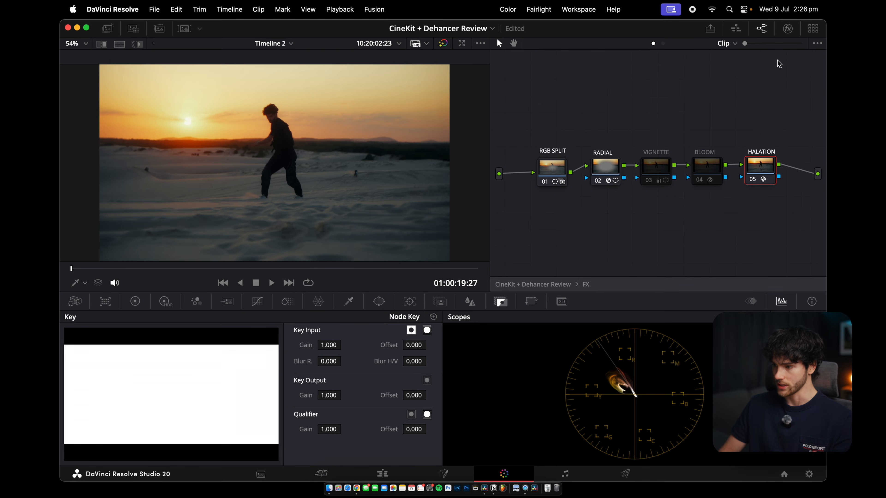
pyautogui.click(711, 171)
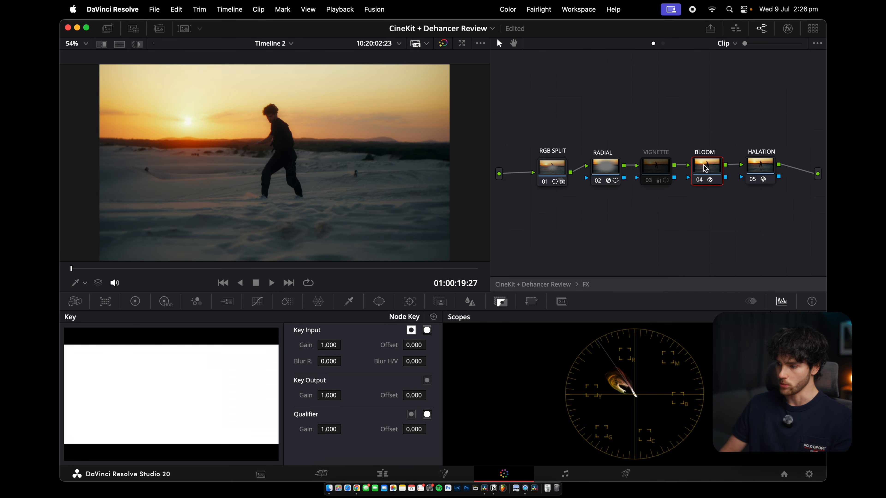
# Preview the graded sand dune clip full screen
pyautogui.click(769, 166)
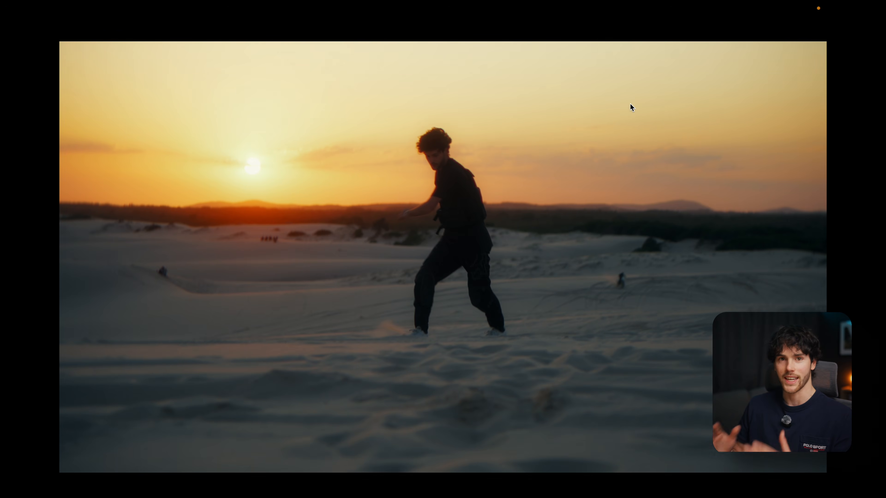
pyautogui.click(765, 224)
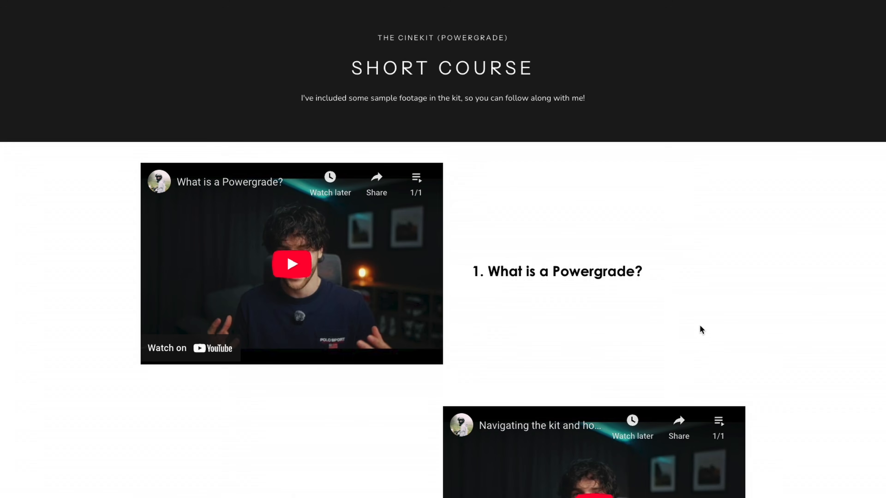
# Scroll through the CineKit guide web page's tutorial sections
pyautogui.scroll(-20, 771, 312)
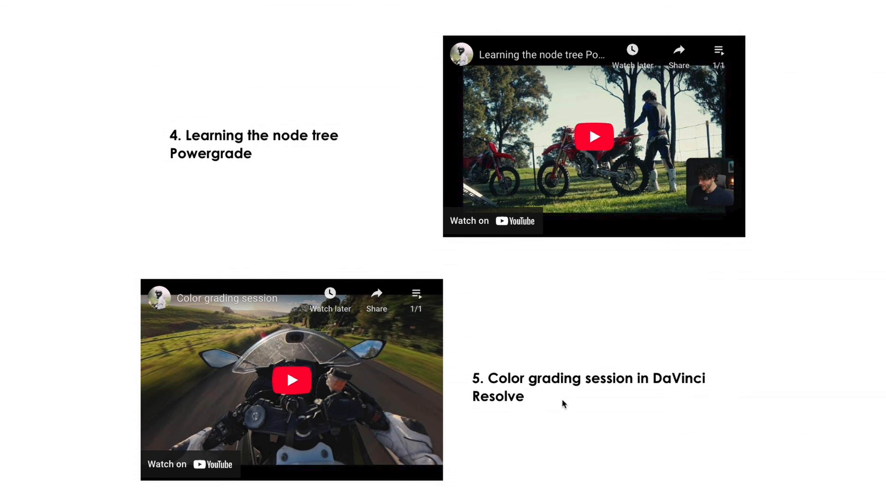
pyautogui.scroll(-8, 524, 418)
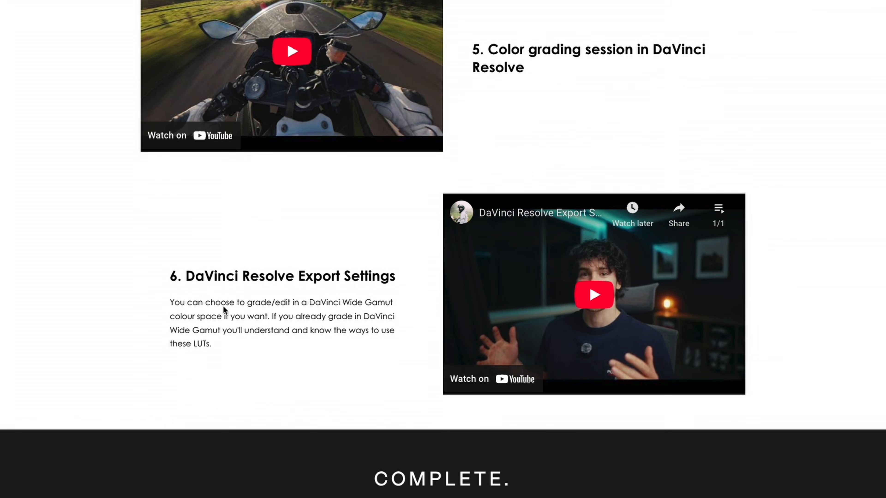